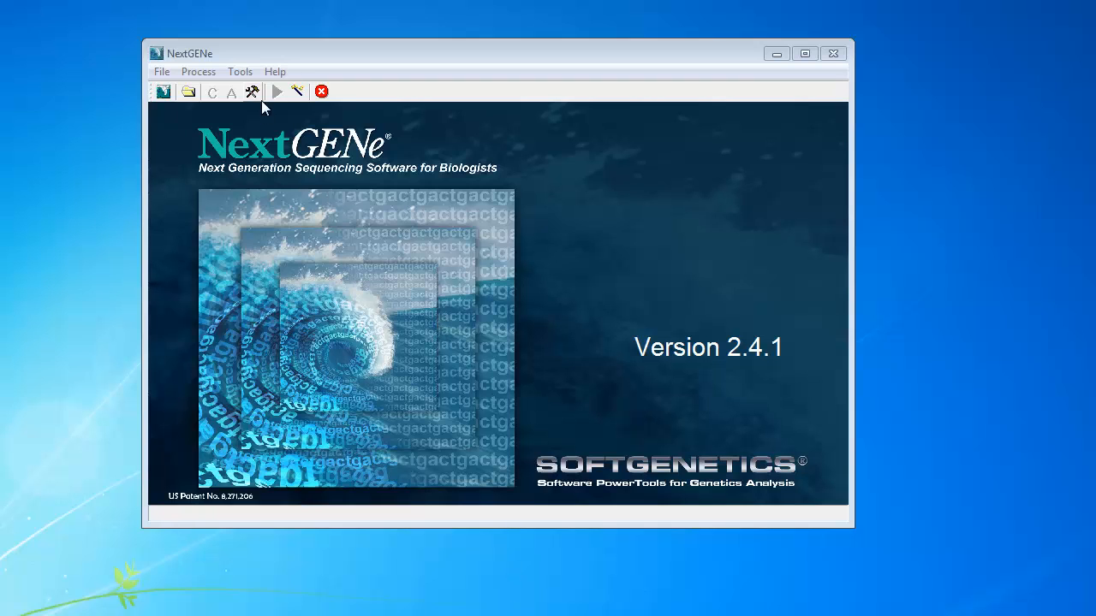
Open the Job File Editor of the NextGENe AutoRun tool
{"action": "left_click", "coordinate": [238, 71]}
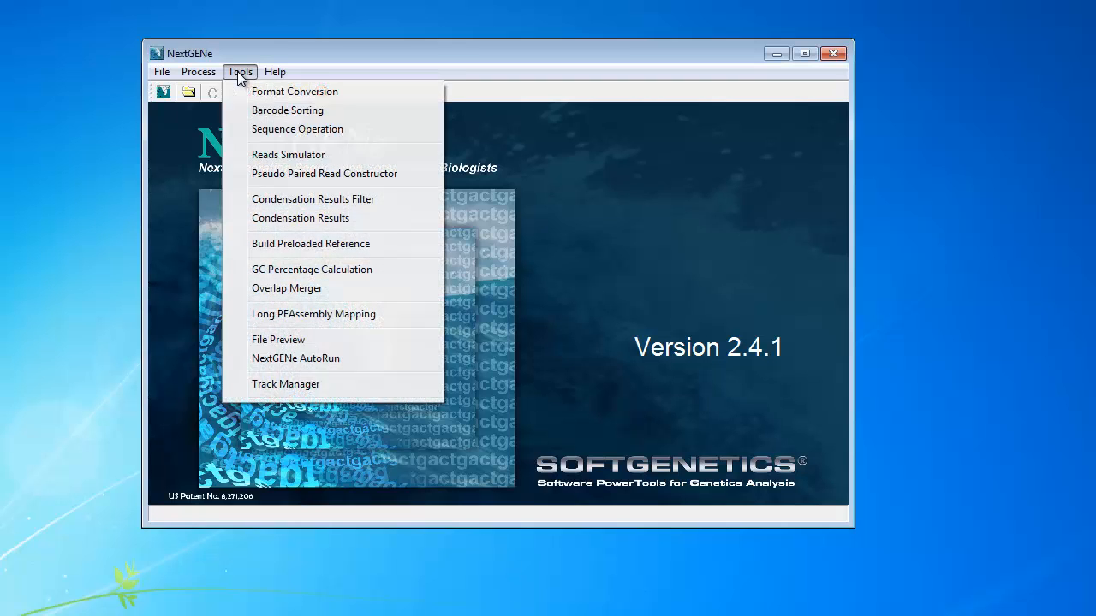
{"action": "left_click", "coordinate": [292, 365]}
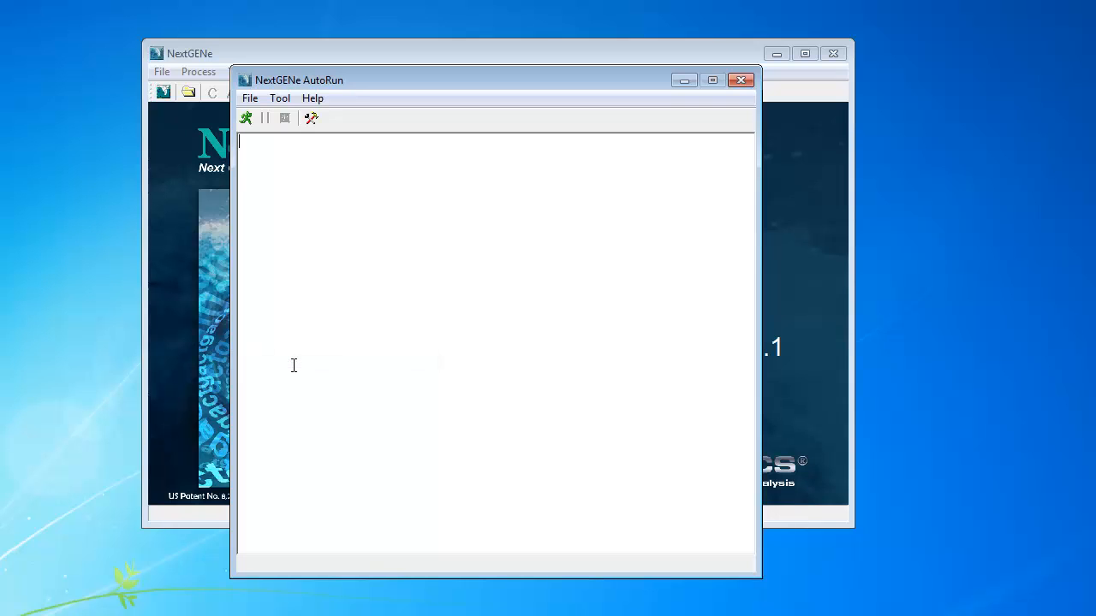
{"action": "left_click", "coordinate": [283, 100]}
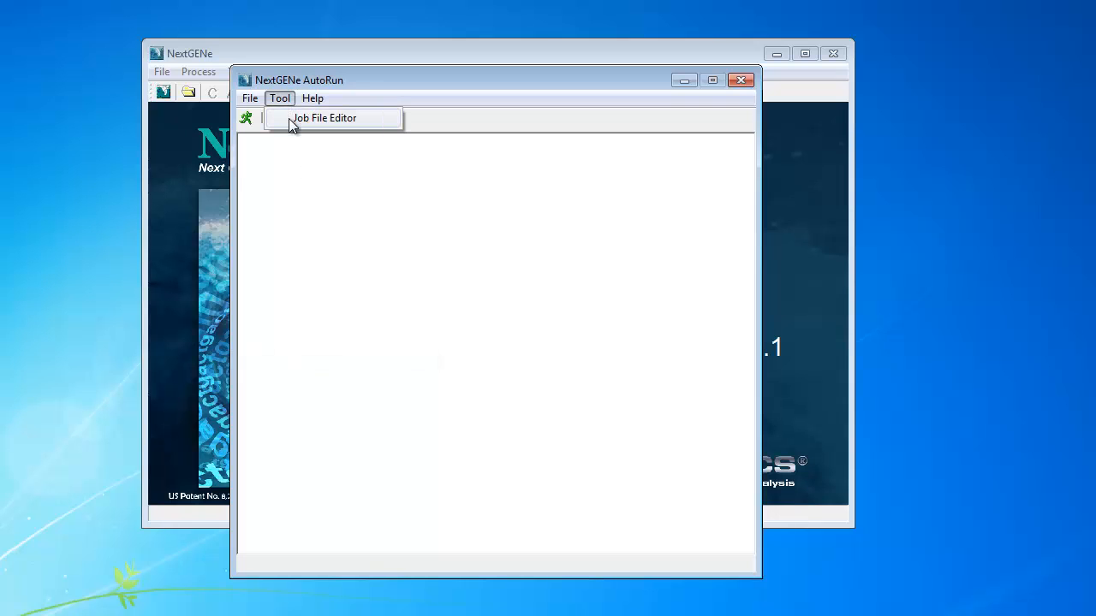
{"action": "left_click", "coordinate": [292, 124]}
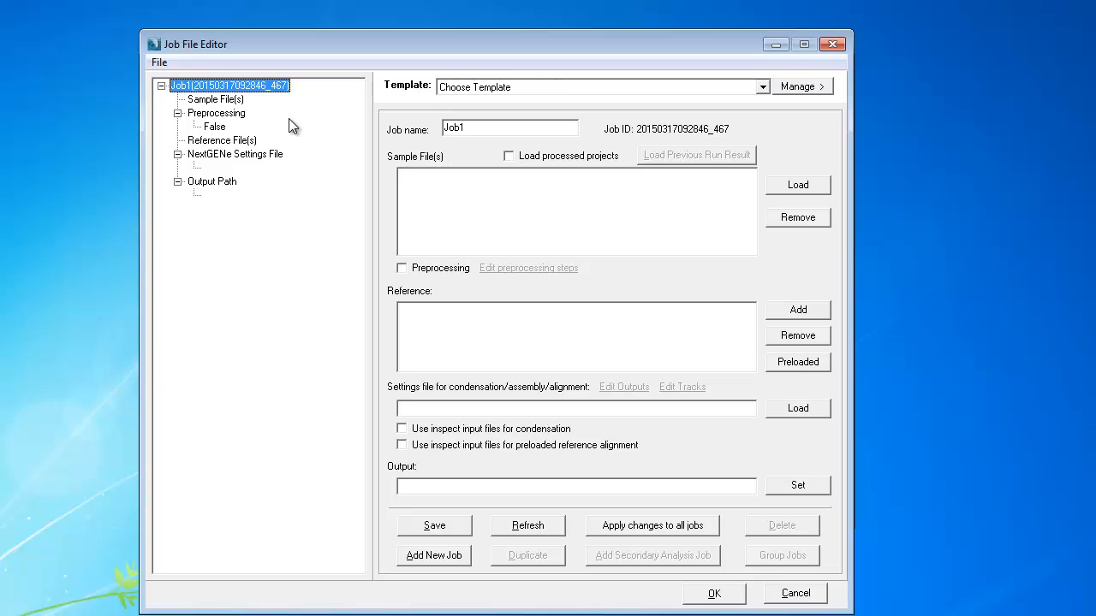
Apply the RainDance Cancer Panel template to the job and load all six FASTQ sample files from the CancerPanel folder
{"action": "left_click", "coordinate": [762, 87]}
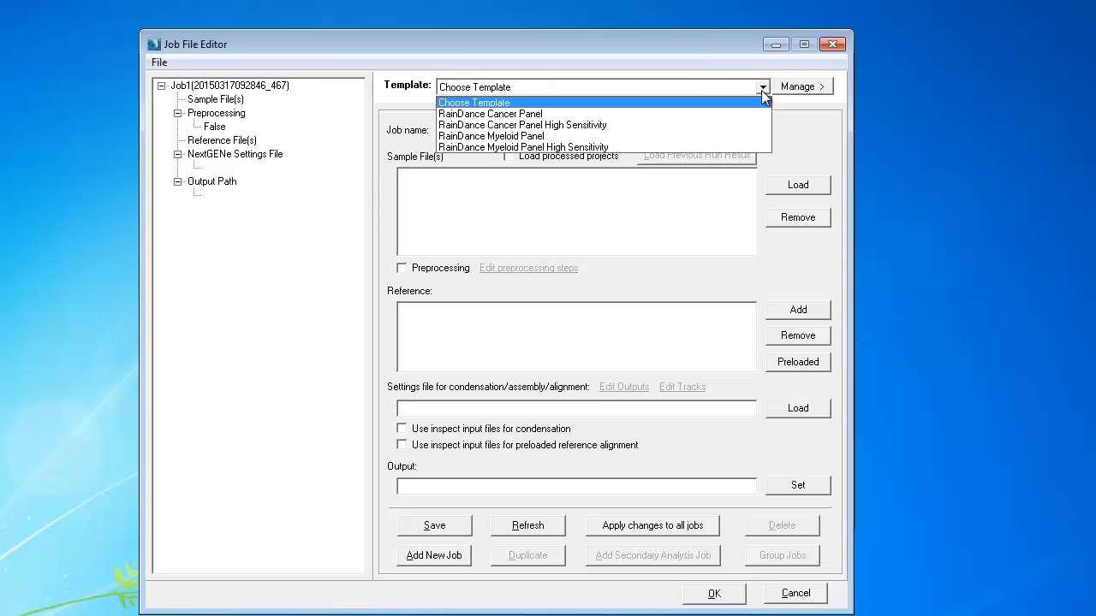
{"action": "left_click", "coordinate": [666, 114]}
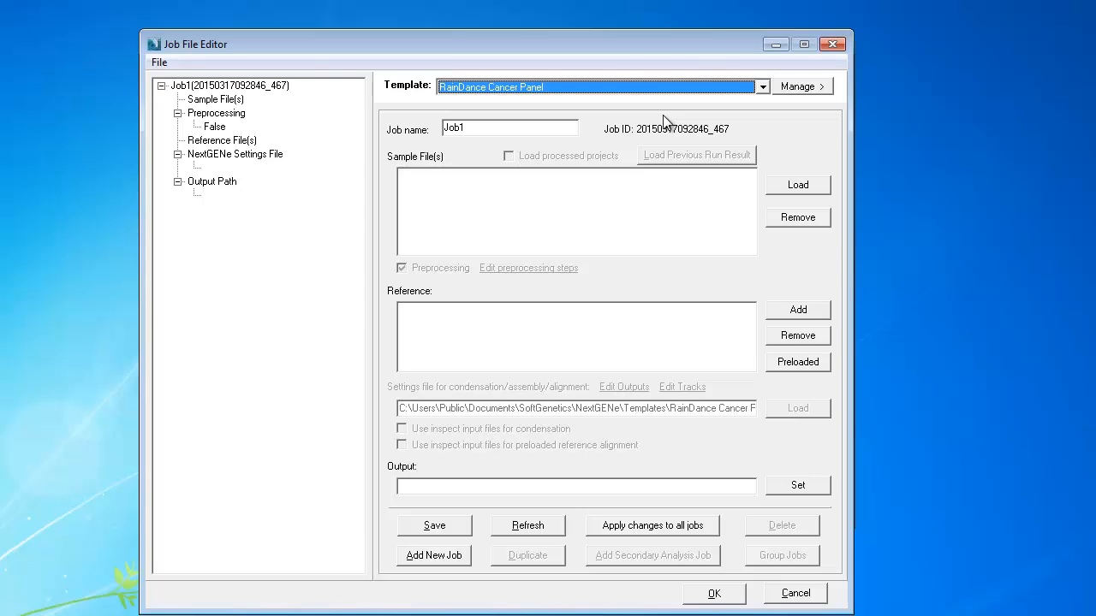
{"action": "left_click", "coordinate": [782, 190]}
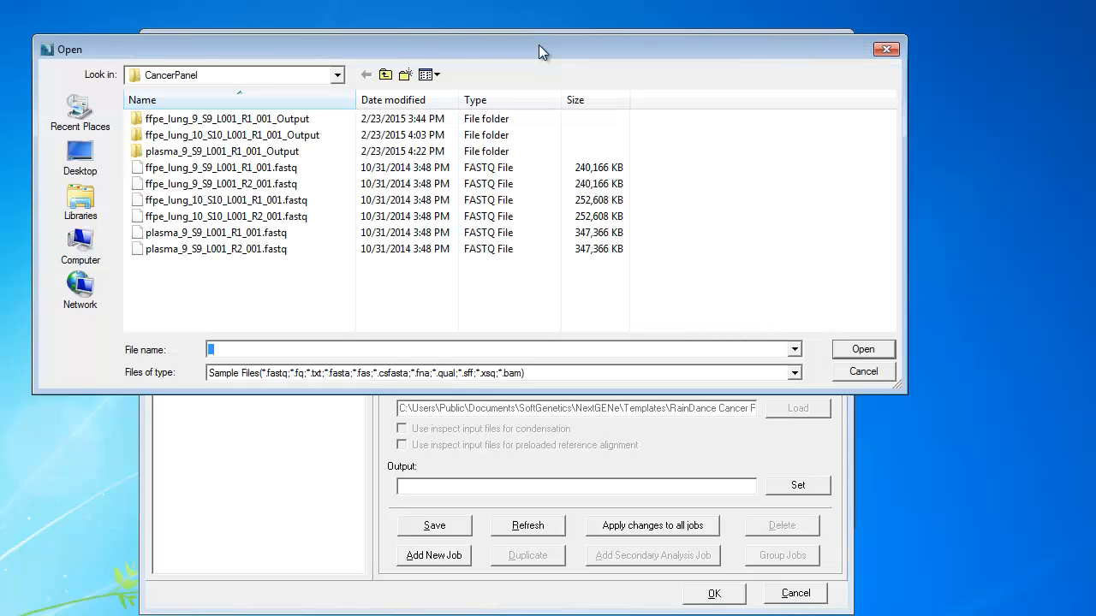
{"action": "left_click_drag", "start_coordinate": [261, 272], "coordinate": [221, 179]}
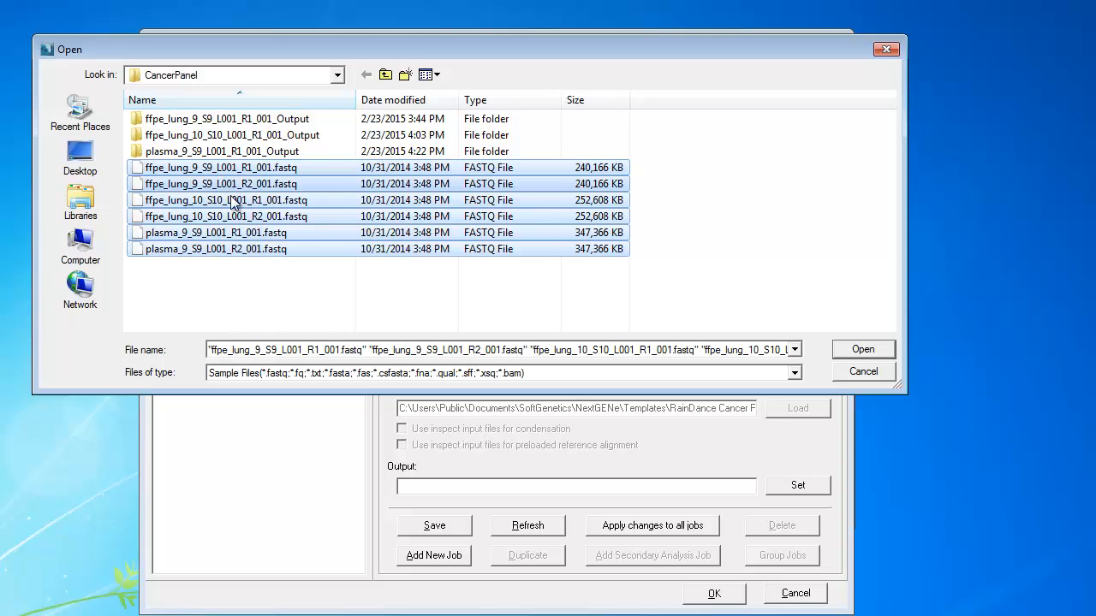
{"action": "left_click", "coordinate": [862, 350]}
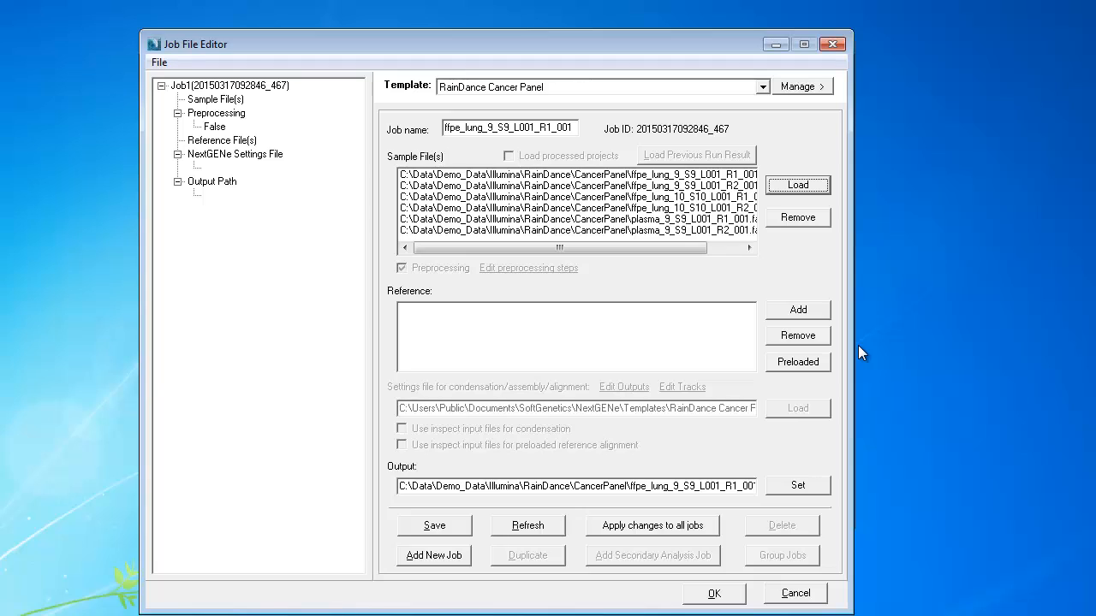
Add the preloaded reference Human_v37p10_dbsnp135 and group the samples into jobs by order with a group size of 2
{"action": "left_click", "coordinate": [798, 362]}
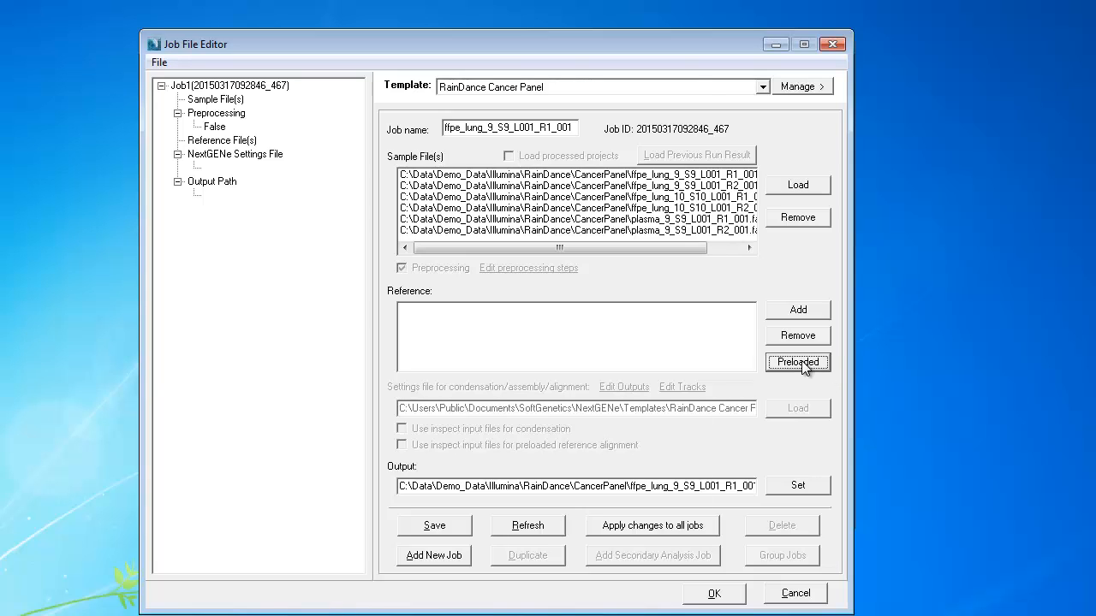
{"action": "left_click", "coordinate": [330, 215]}
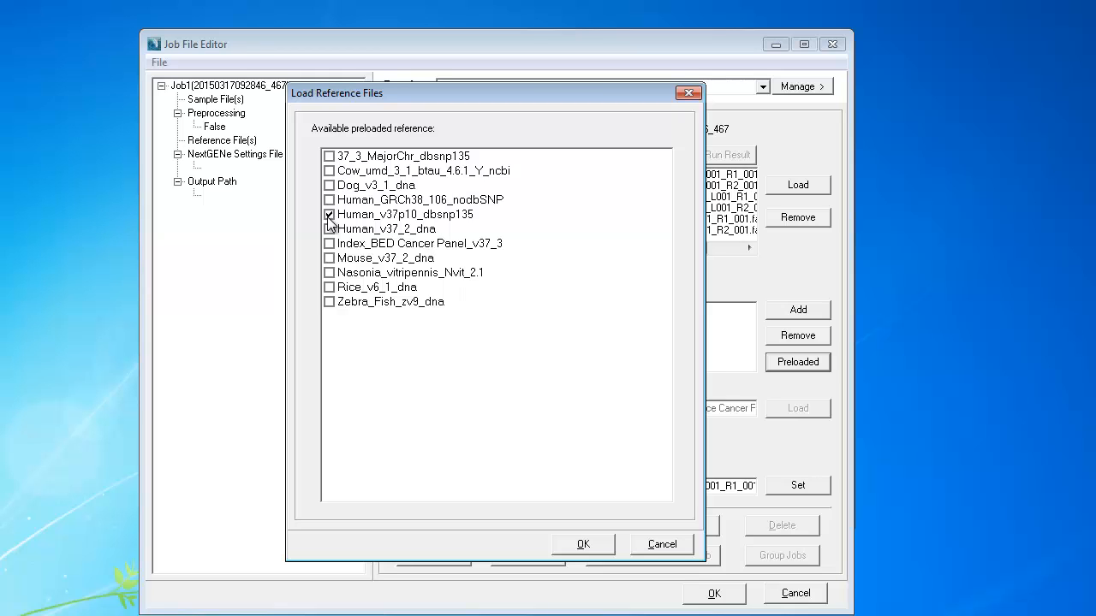
{"action": "left_click", "coordinate": [589, 545]}
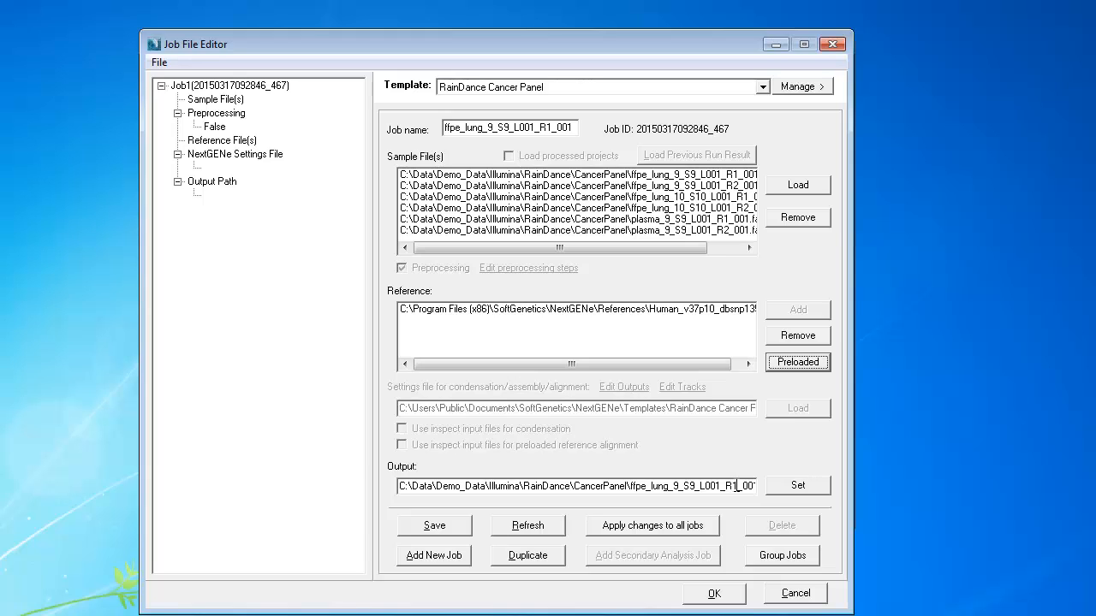
{"action": "left_click", "coordinate": [793, 557]}
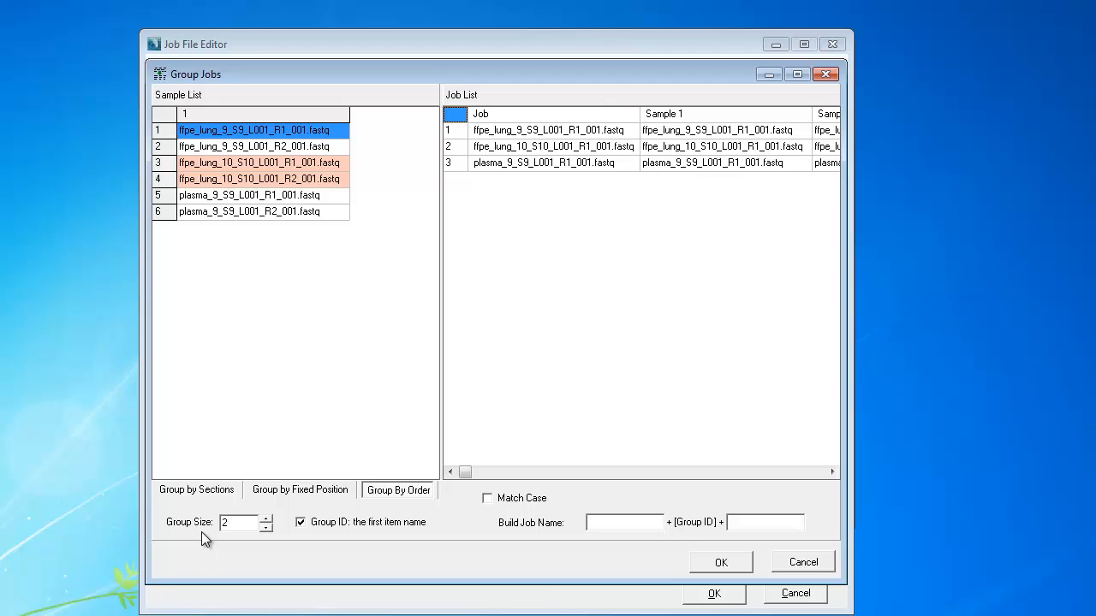
{"action": "left_click", "coordinate": [719, 565]}
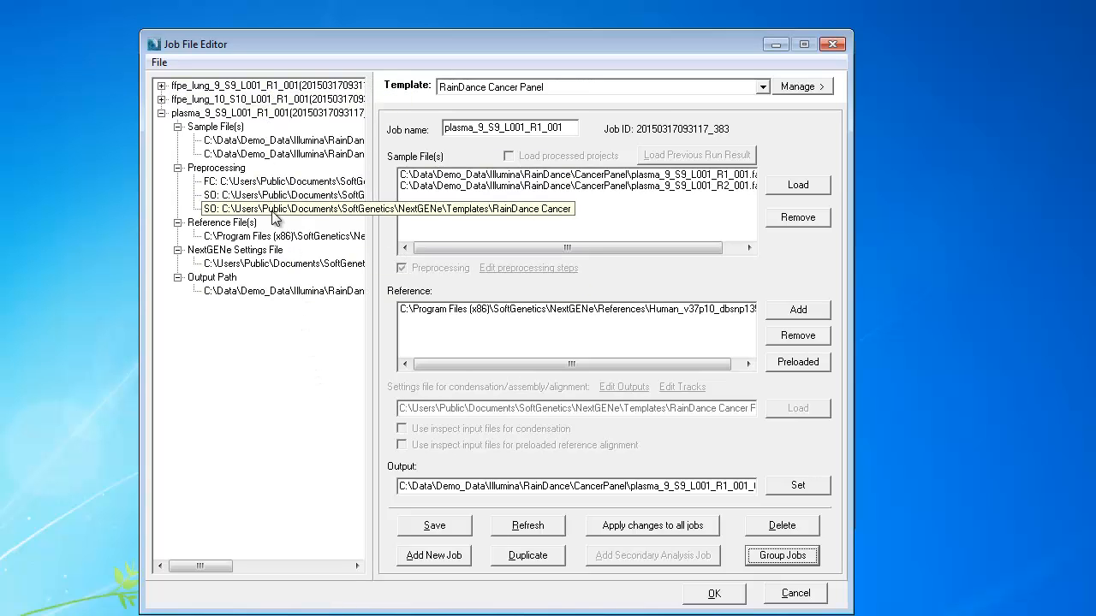
Save the job file as demo in the CancerPanel folder and close the job editor
{"action": "left_click", "coordinate": [428, 529]}
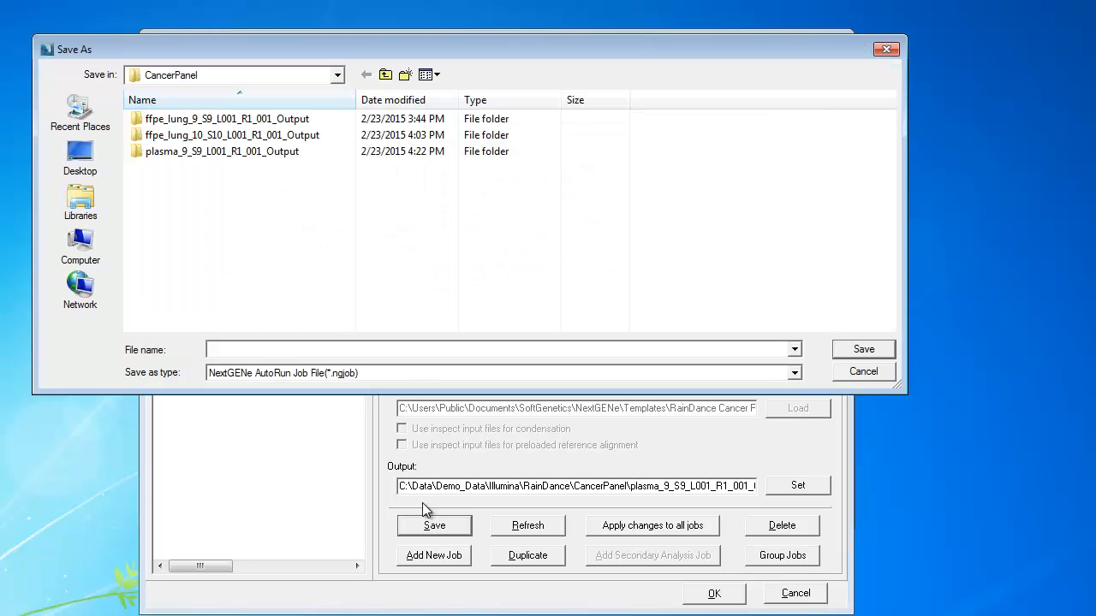
{"action": "type", "text": "demo"}
{"action": "left_click", "coordinate": [865, 350]}
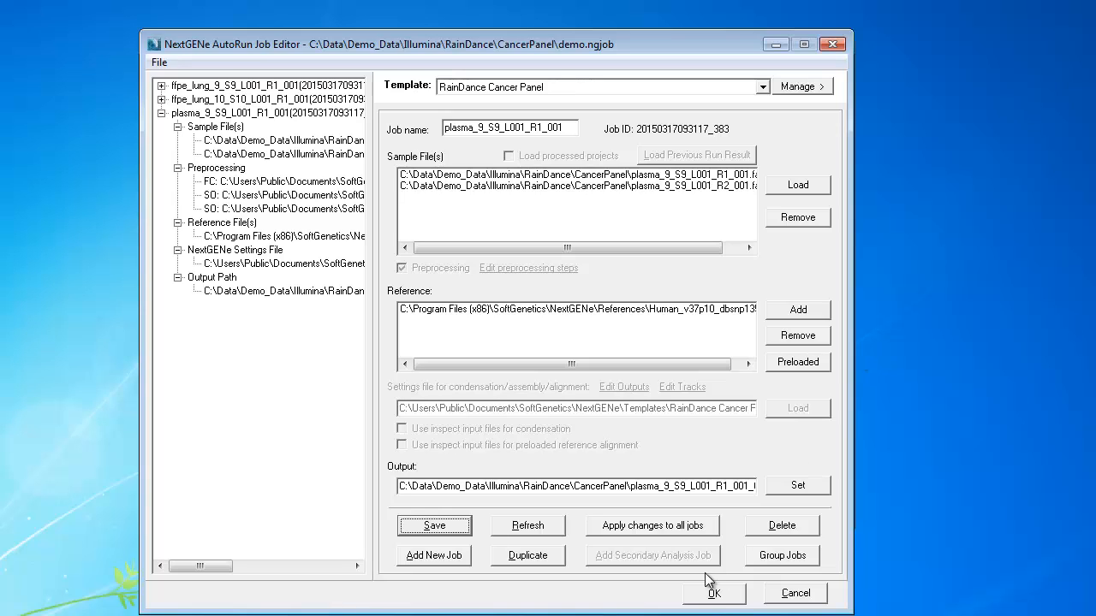
{"action": "left_click", "coordinate": [713, 594]}
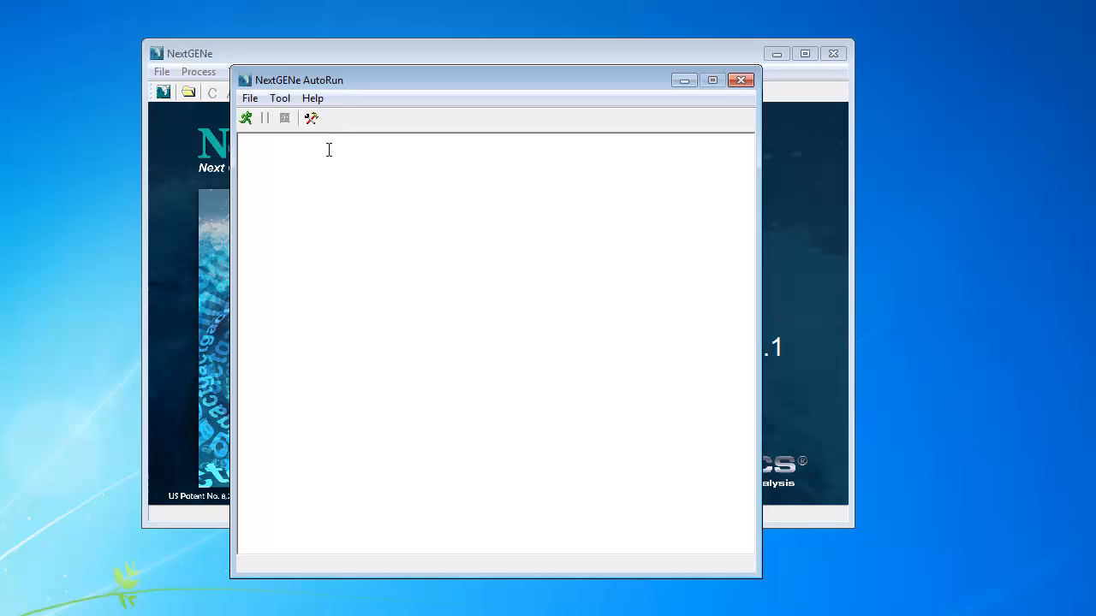
Confirm the AutoRun settings with C:\Data\Demo_Data\Illumina\RainDance\CancerPanel\ as the job file detecting directory
{"action": "left_click", "coordinate": [312, 120]}
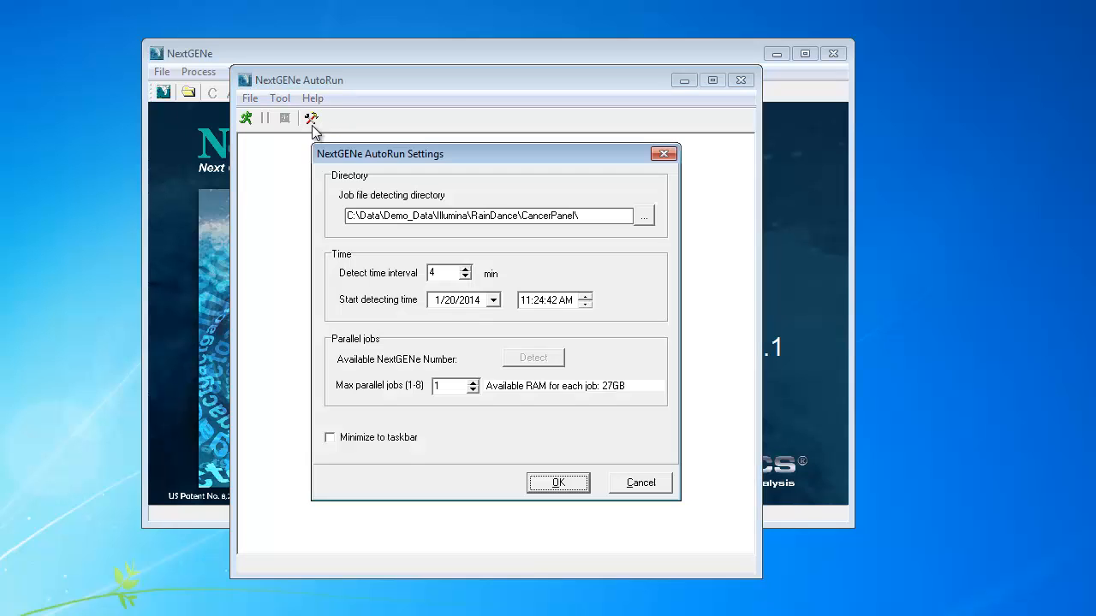
{"action": "left_click", "coordinate": [605, 219]}
{"action": "left_click", "coordinate": [558, 483]}
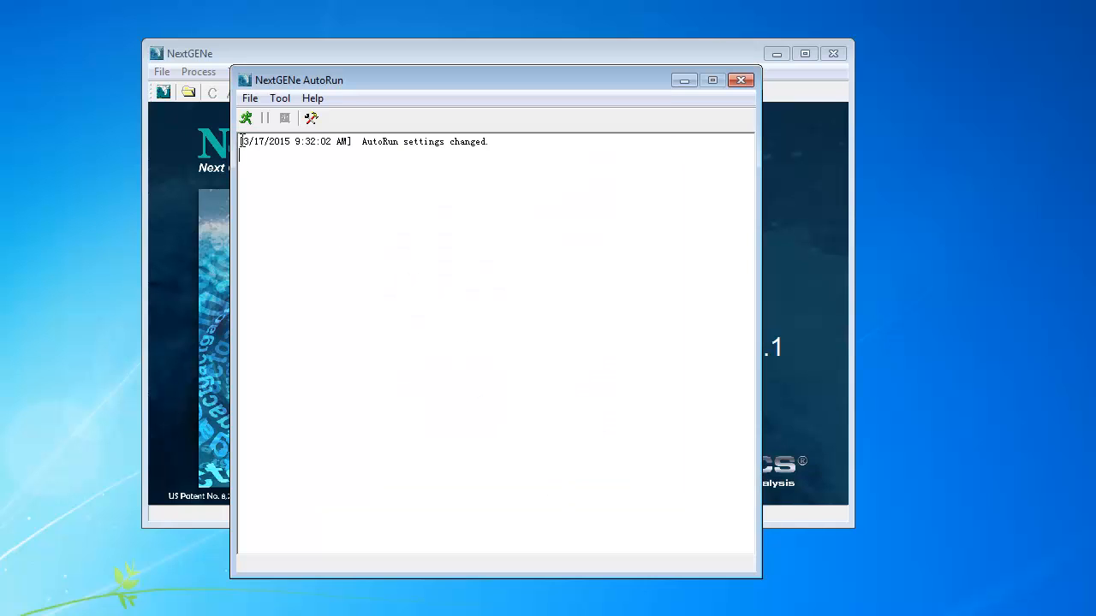
Start AutoRun's job file detection to process the saved jobs
{"action": "left_click", "coordinate": [249, 99]}
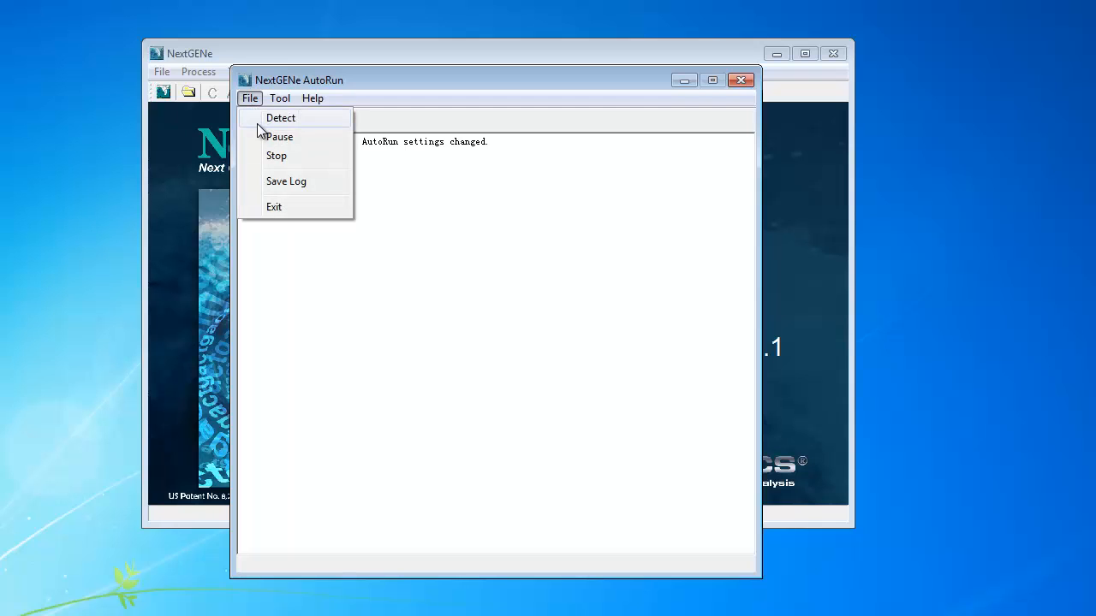
{"action": "left_click", "coordinate": [323, 274]}
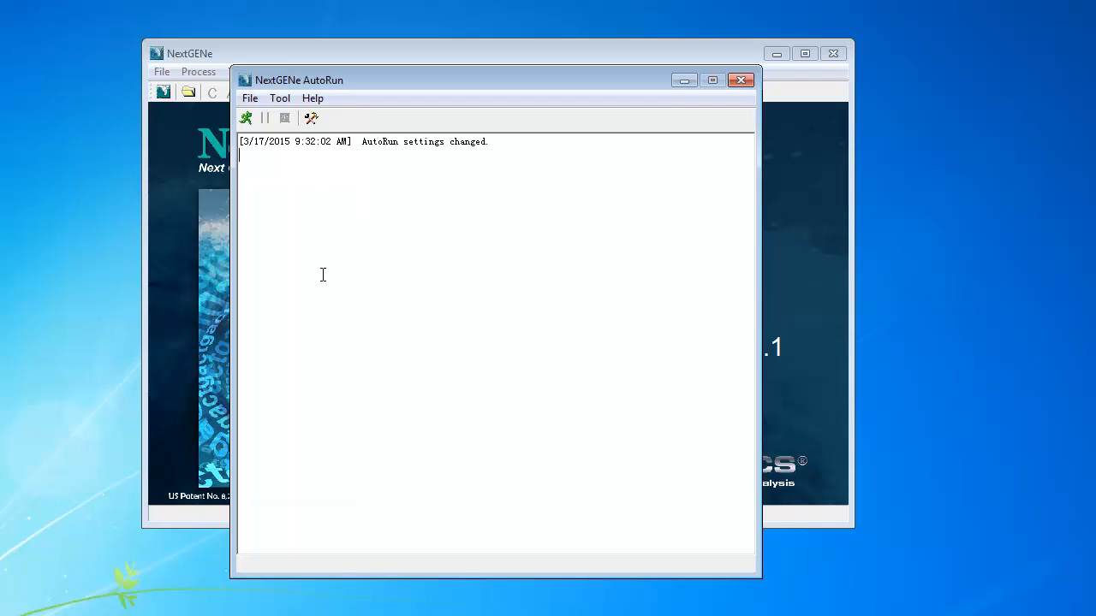
{"action": "left_click", "coordinate": [246, 118]}
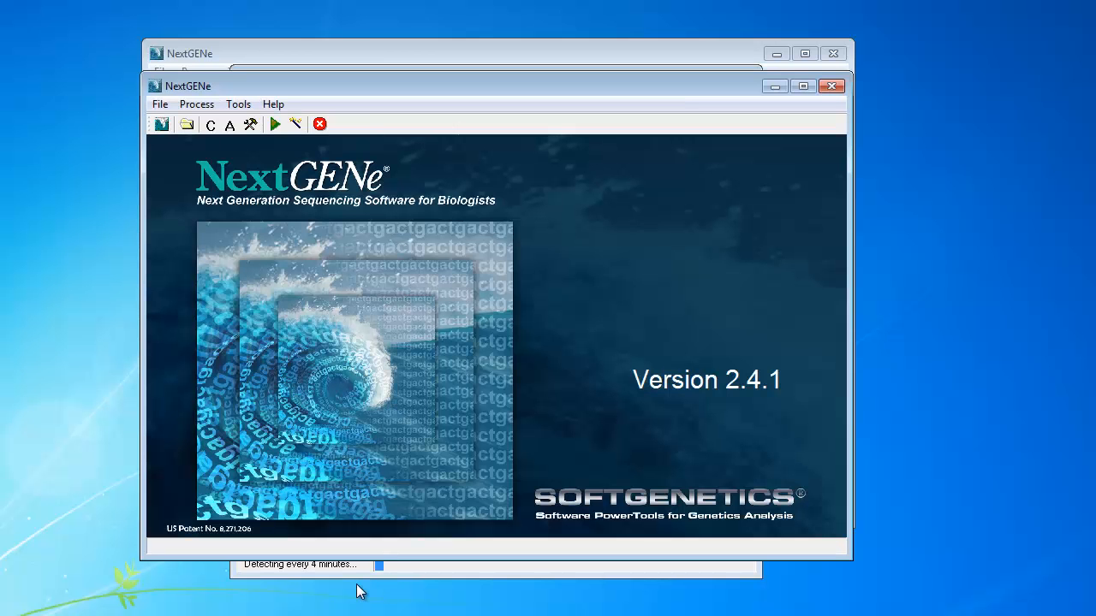
{"action": "left_click", "coordinate": [339, 571]}
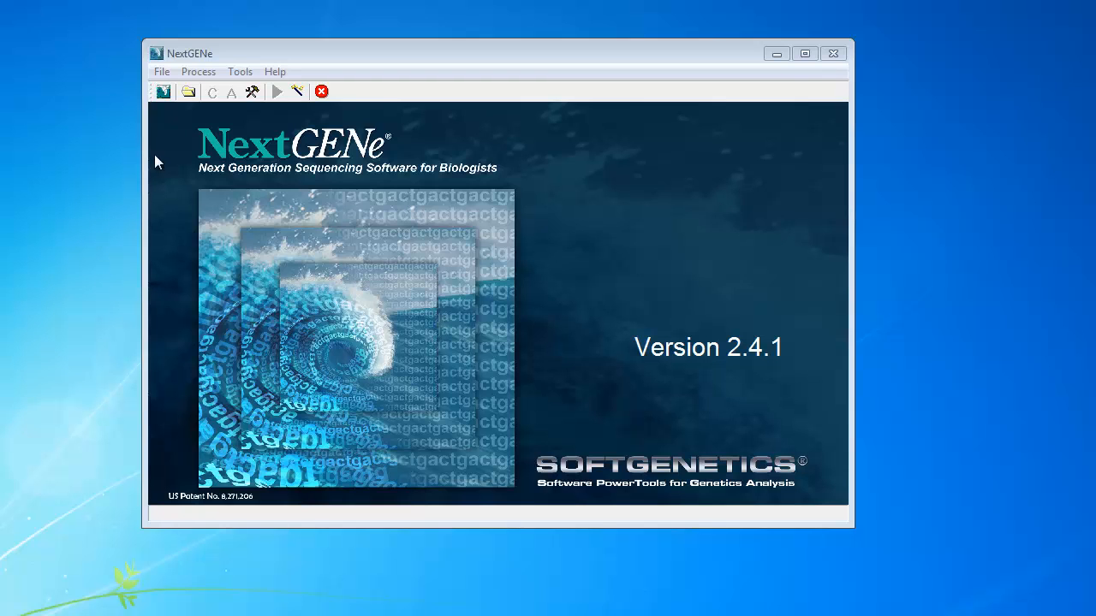
Open NextGENe Viewer and load the project ffpe_lung_10_S10_L001_R1_001.pjt without alternate gene information
{"action": "left_click", "coordinate": [160, 72]}
{"action": "left_click", "coordinate": [180, 110]}
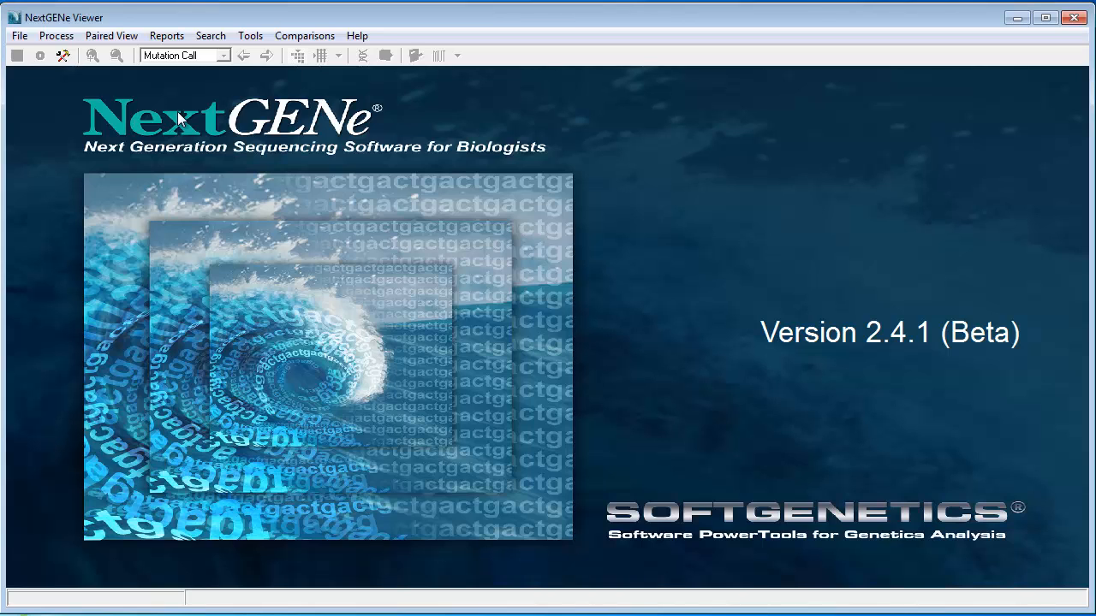
{"action": "left_click", "coordinate": [19, 36]}
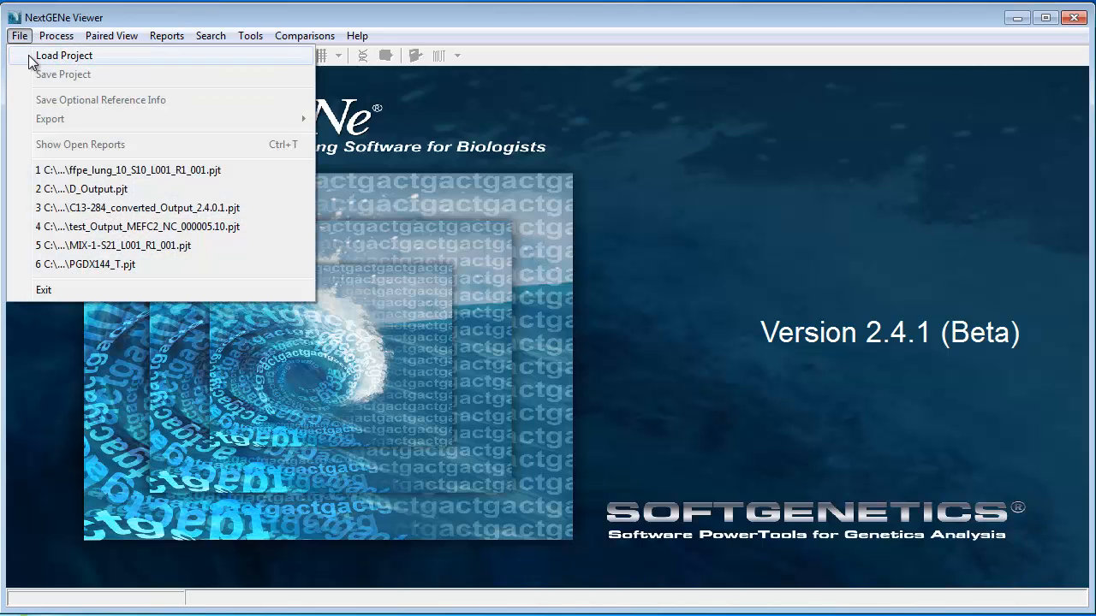
{"action": "left_click", "coordinate": [33, 59]}
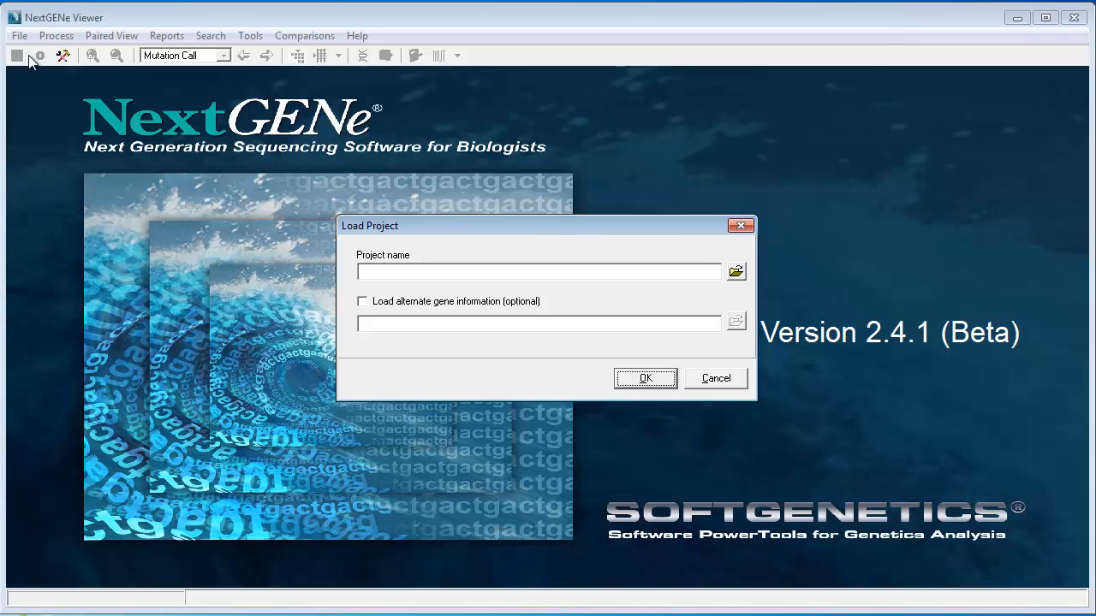
{"action": "left_click", "coordinate": [736, 271]}
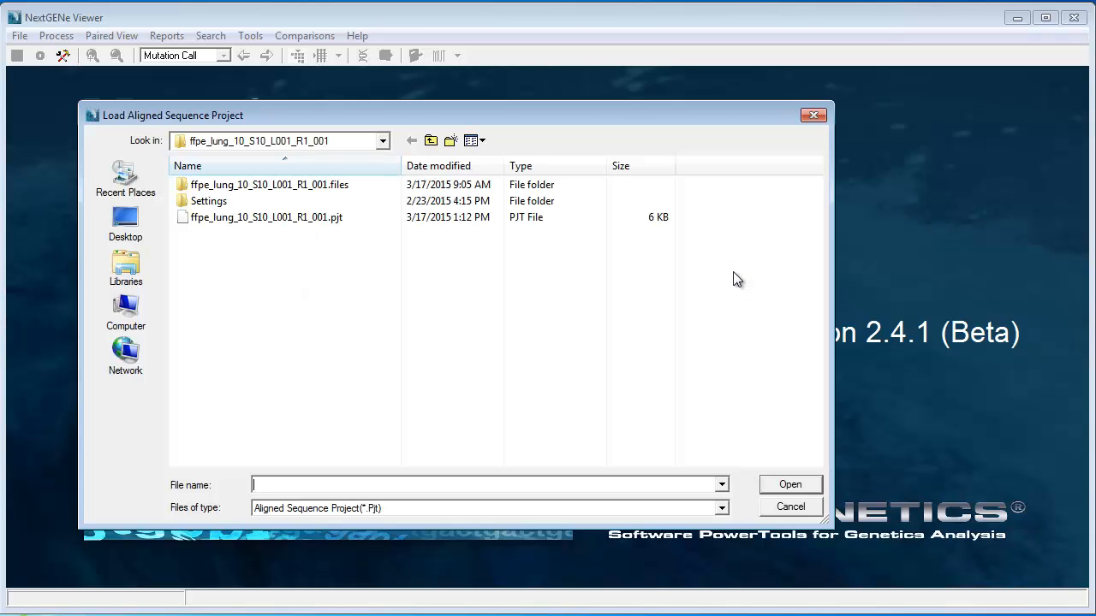
{"action": "left_click", "coordinate": [321, 220]}
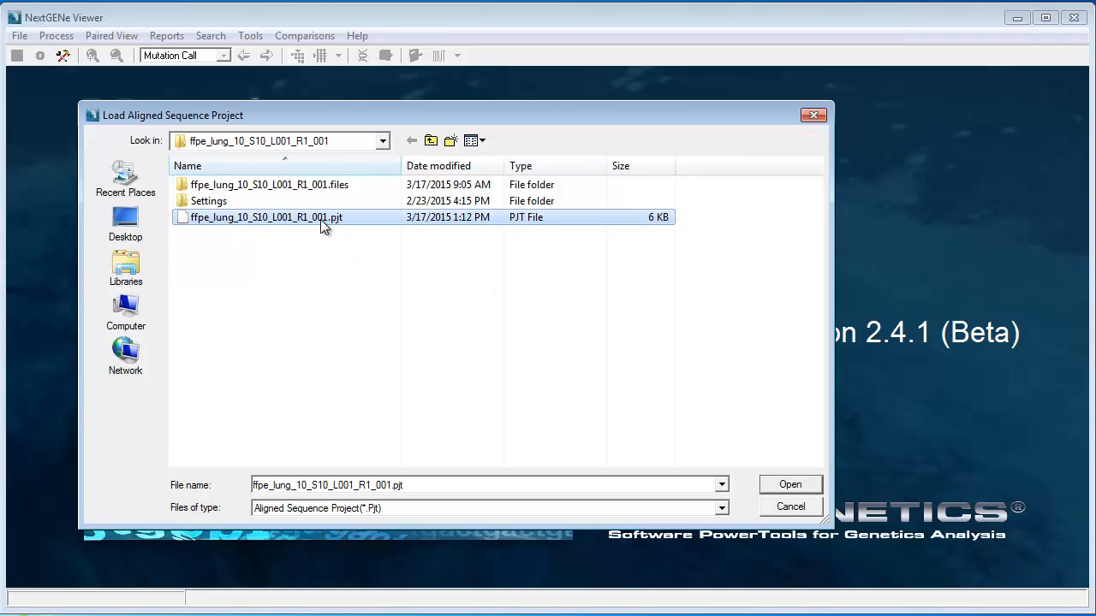
{"action": "left_click", "coordinate": [779, 486]}
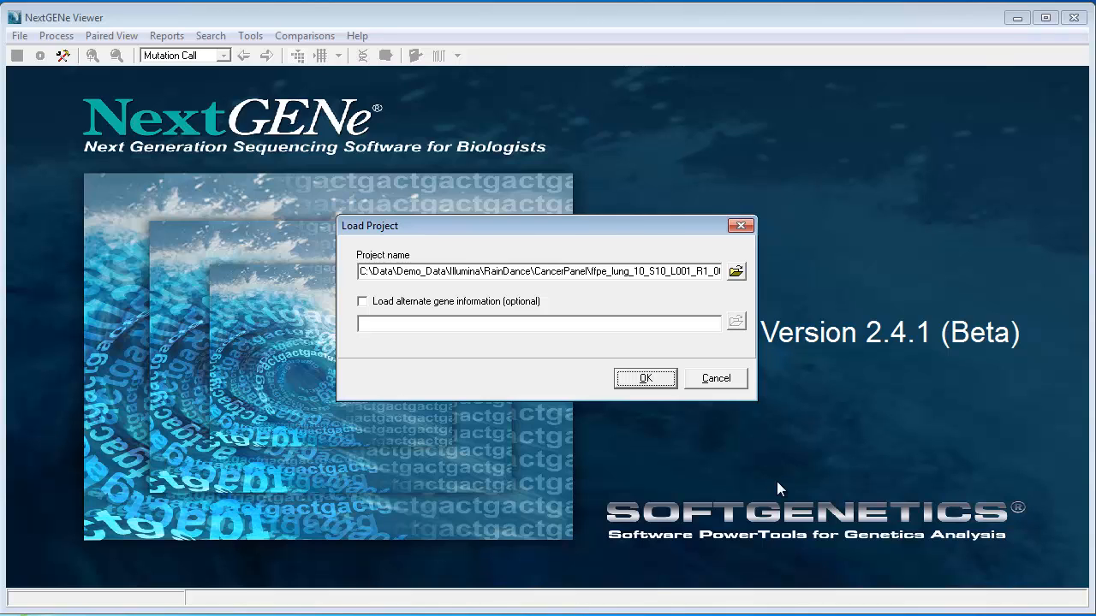
{"action": "left_click", "coordinate": [645, 379]}
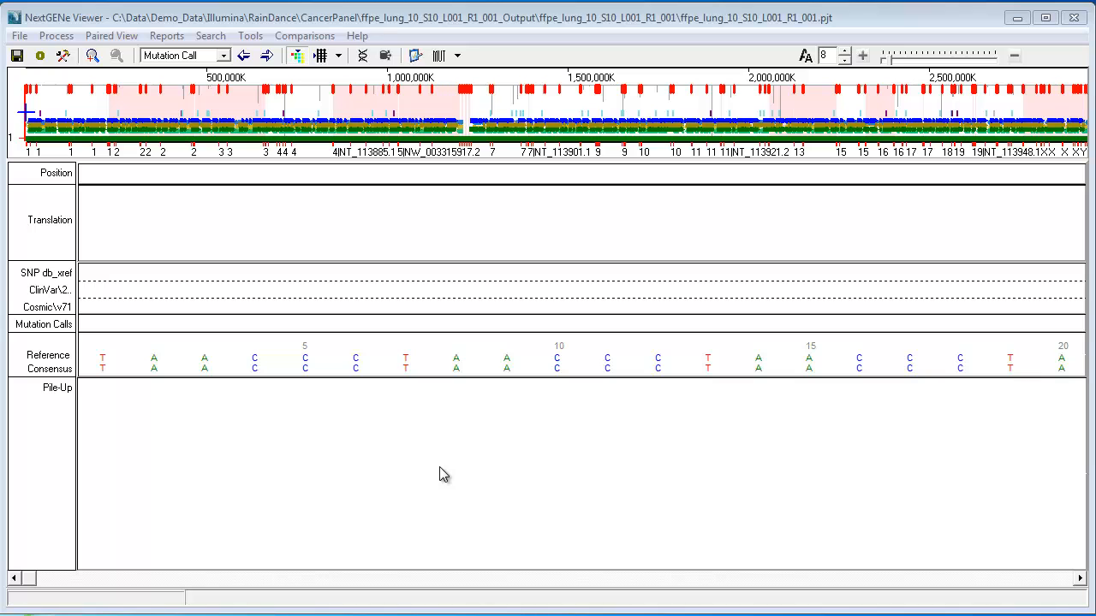
Show the mutation report beside the sequences
{"action": "left_click", "coordinate": [339, 55]}
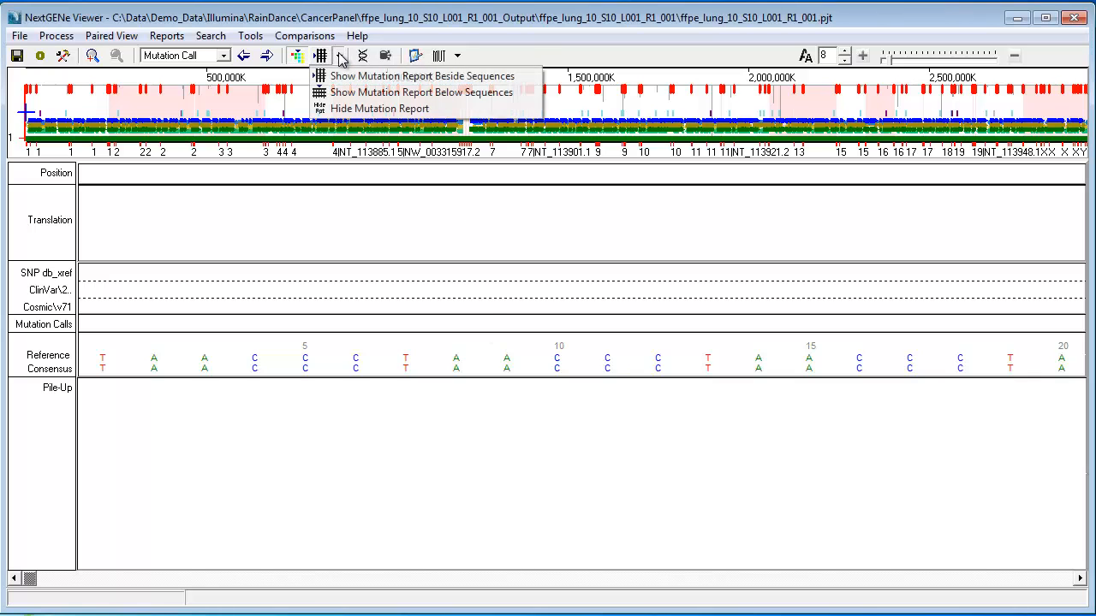
{"action": "left_click", "coordinate": [384, 84]}
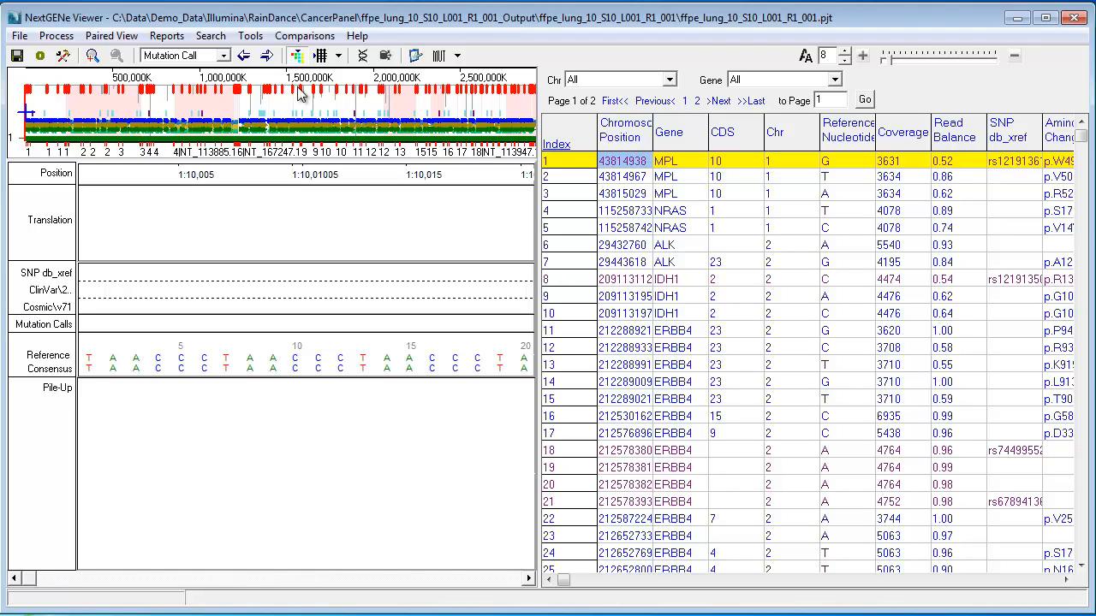
Review the display and filter annotation options in the mutation report settings and leave them without applying changes
{"action": "left_click", "coordinate": [168, 36]}
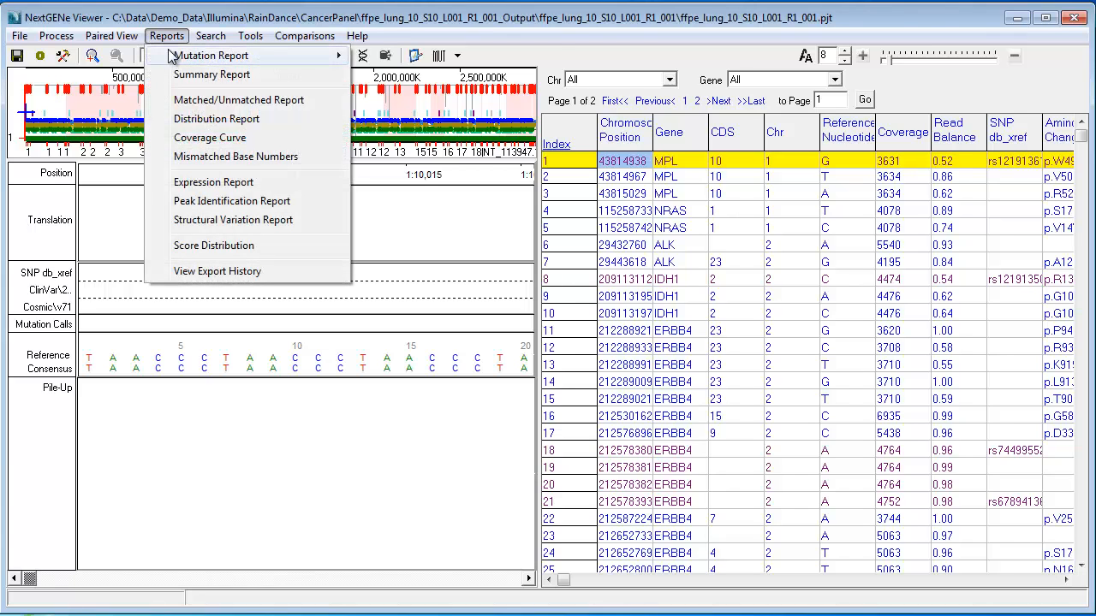
{"action": "mouse_move", "coordinate": [175, 58]}
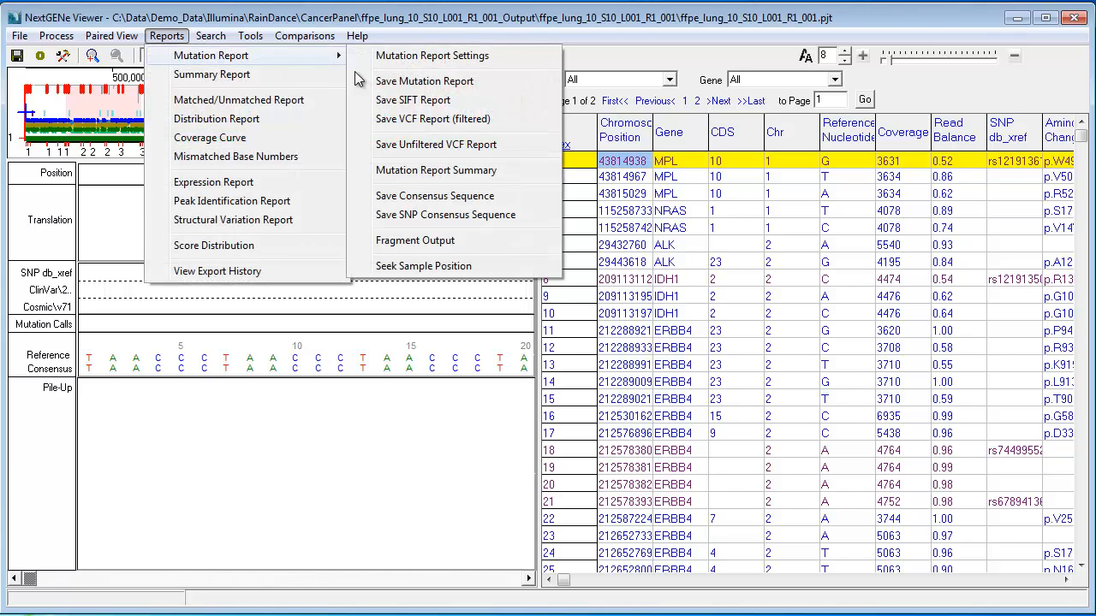
{"action": "left_click", "coordinate": [416, 58]}
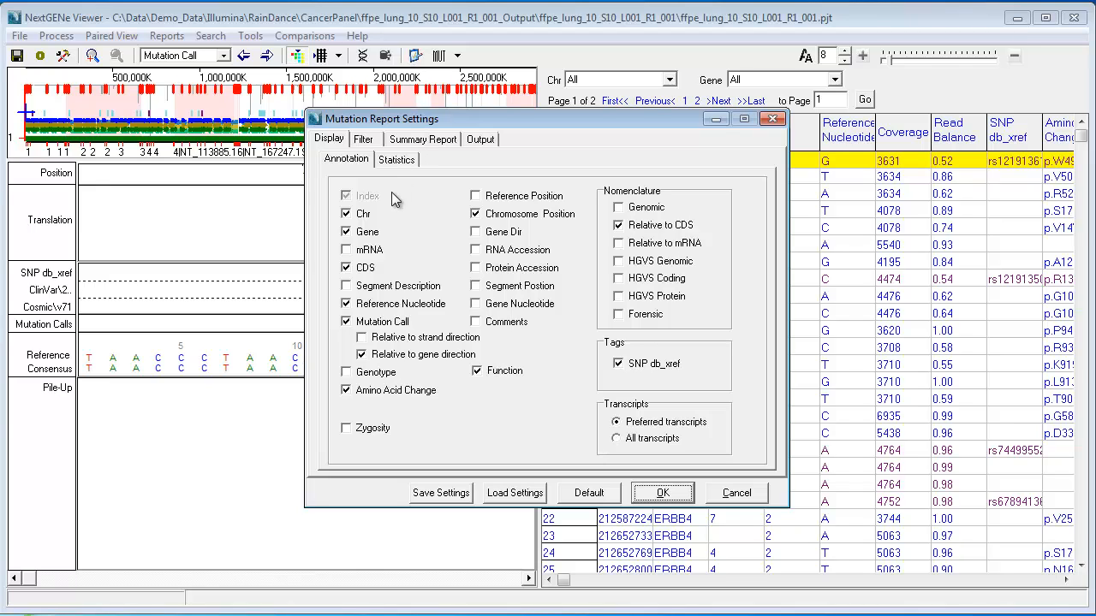
{"action": "left_click", "coordinate": [377, 141]}
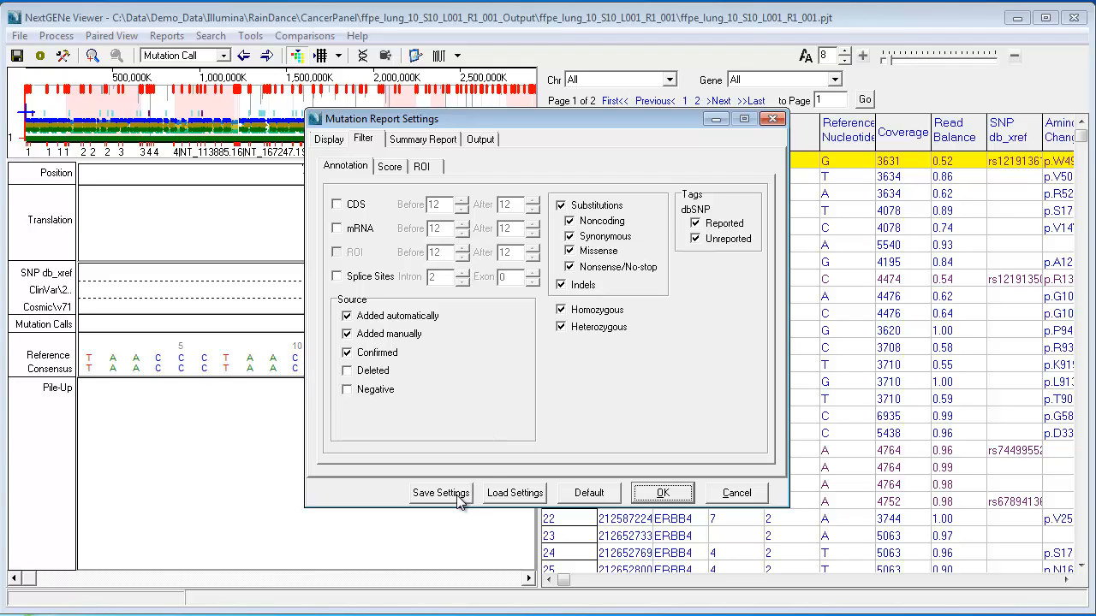
{"action": "left_click", "coordinate": [734, 493]}
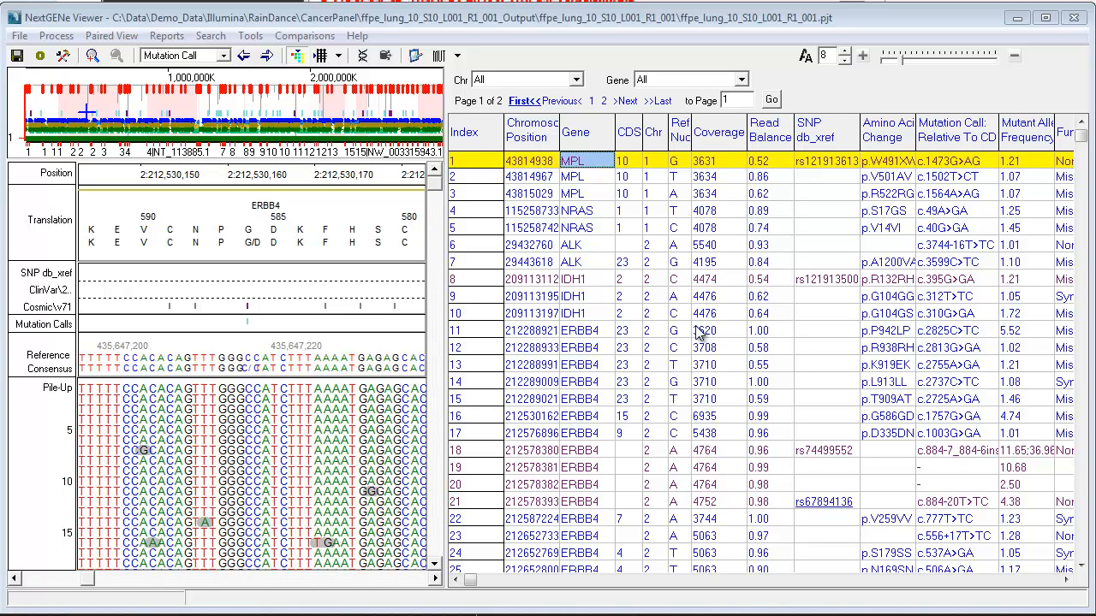
Go to the IDH1 variant at chromosome position 209113112 and inspect reads further down its pile-up
{"action": "left_click", "coordinate": [598, 287]}
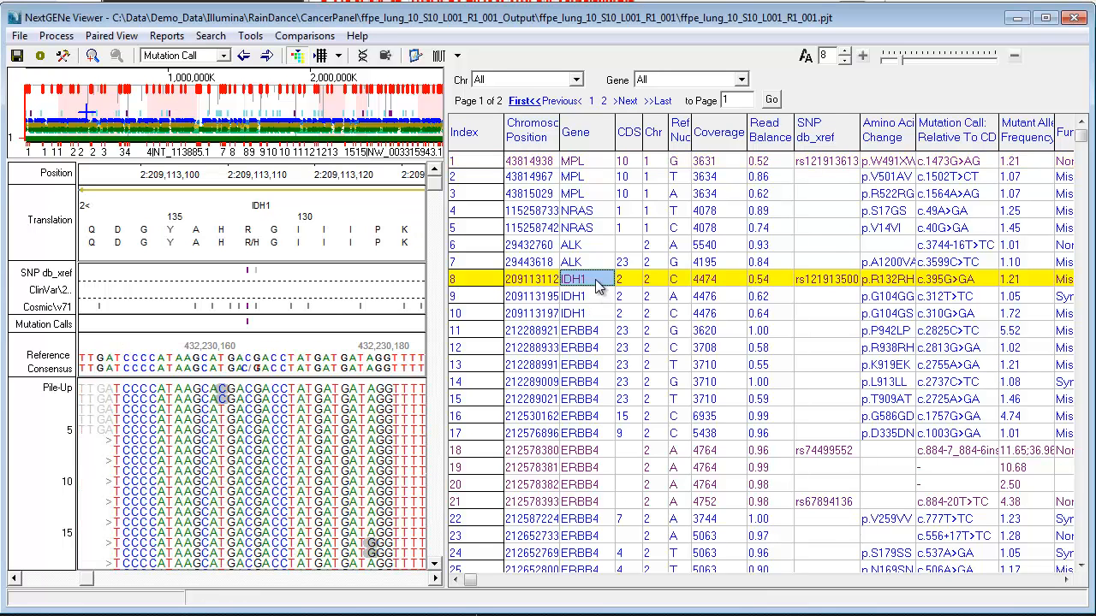
{"action": "left_click_drag", "start_coordinate": [438, 184], "coordinate": [440, 282]}
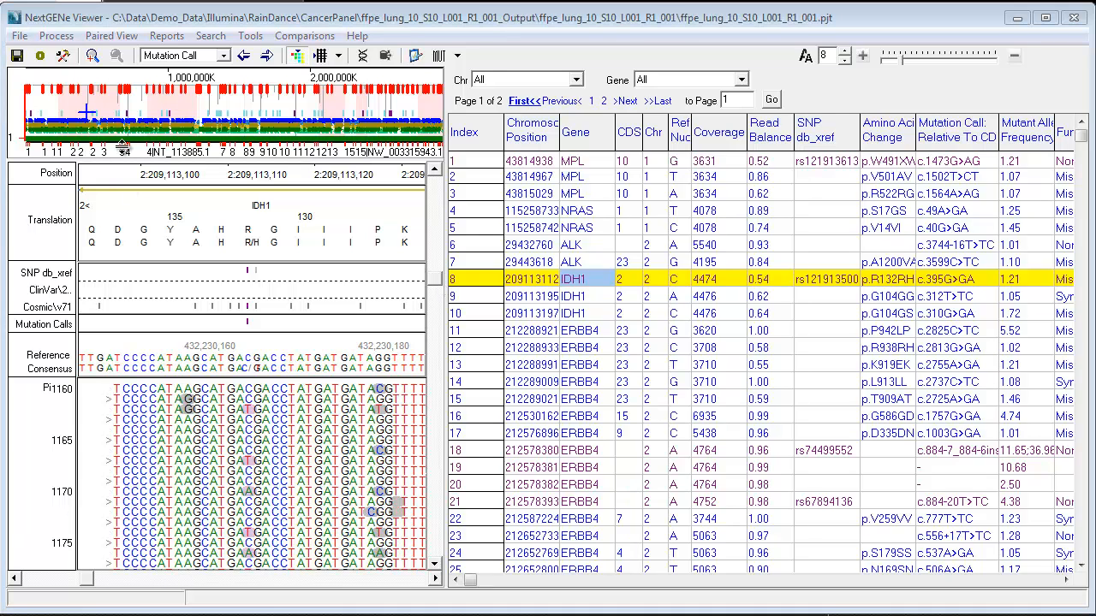
Generate the coverage curve report and check its general settings for region of interest and highlighted coverage
{"action": "left_click", "coordinate": [166, 35]}
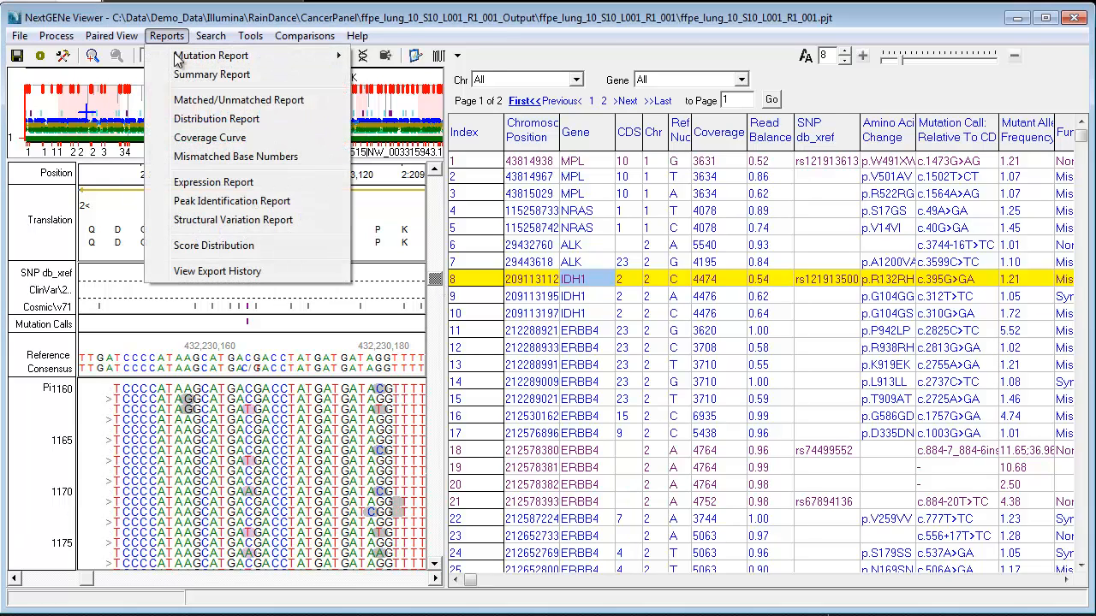
{"action": "left_click", "coordinate": [193, 138]}
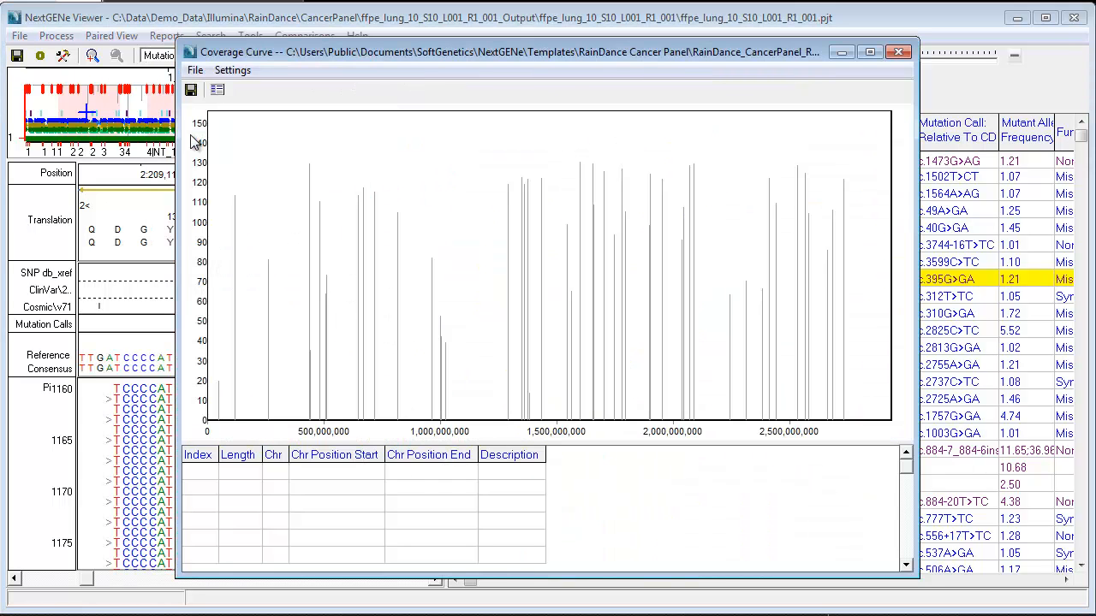
{"action": "left_click", "coordinate": [232, 70]}
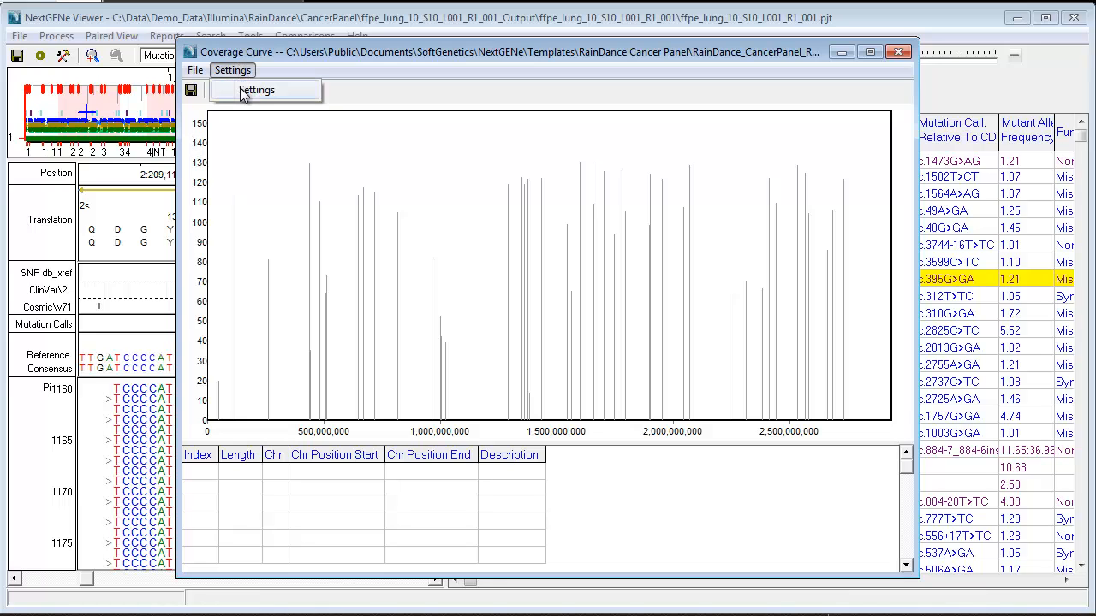
{"action": "left_click", "coordinate": [243, 93]}
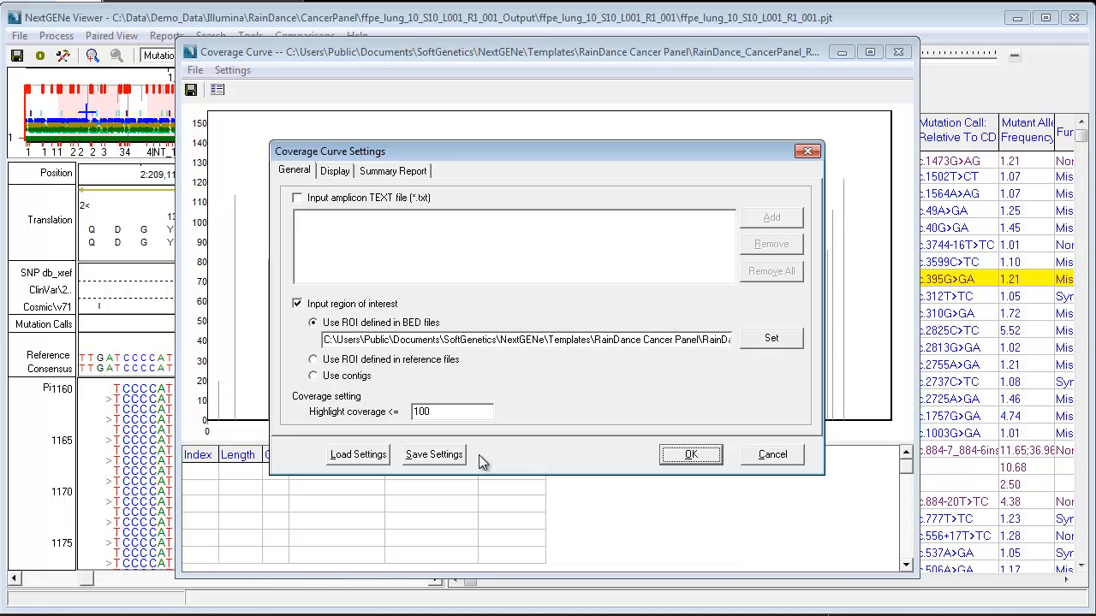
{"action": "left_click", "coordinate": [690, 455]}
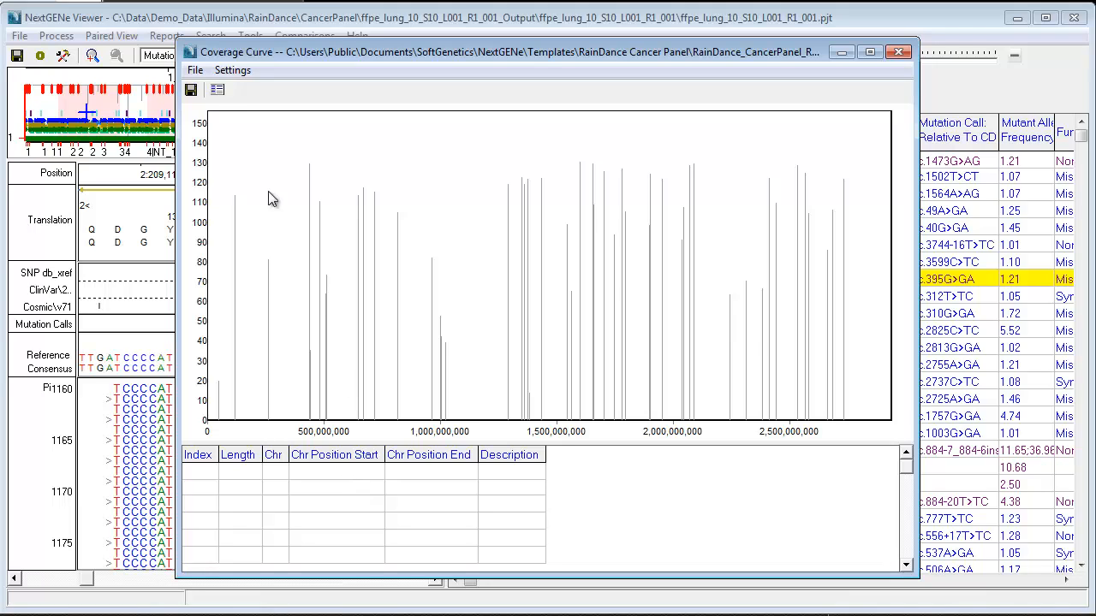
View the target region statistics with the table area enlarged, and close the coverage curve report
{"action": "left_click", "coordinate": [196, 71]}
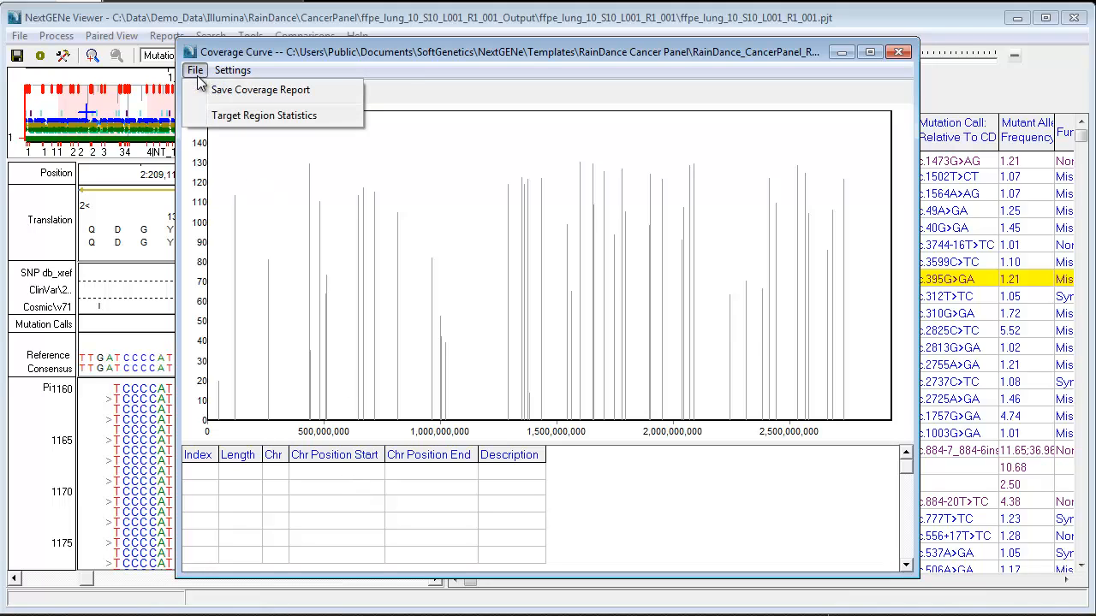
{"action": "left_click", "coordinate": [212, 118]}
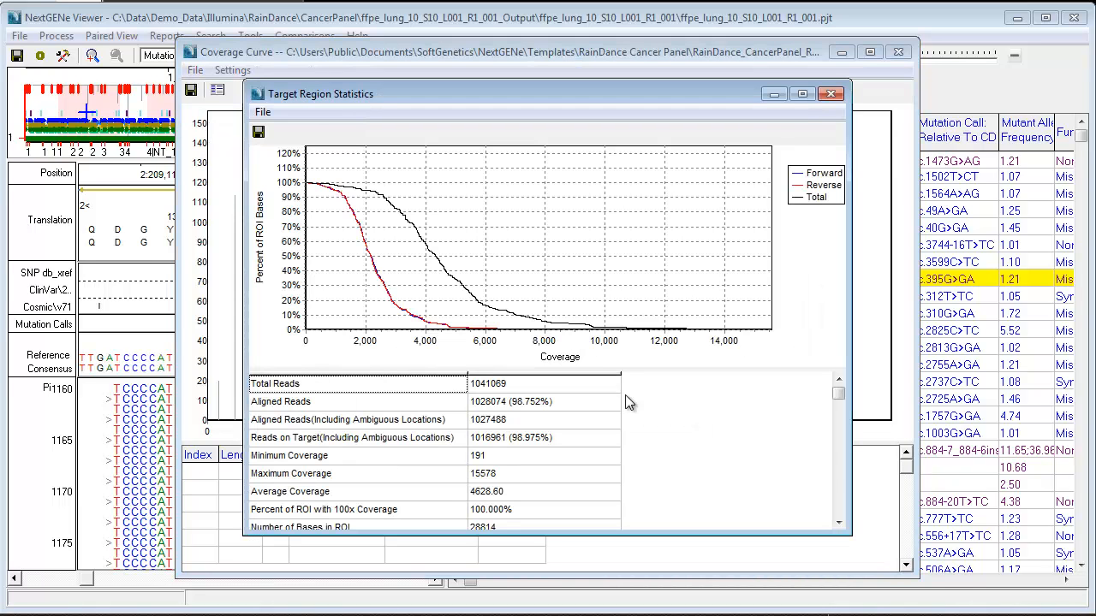
{"action": "left_click_drag", "start_coordinate": [599, 373], "coordinate": [597, 334]}
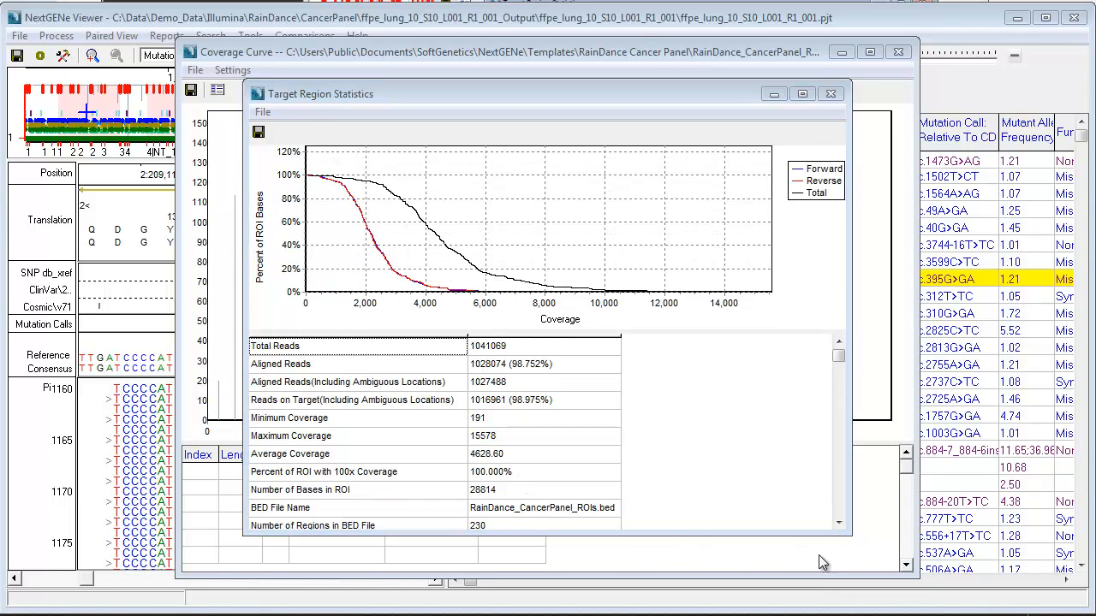
{"action": "left_click", "coordinate": [829, 94]}
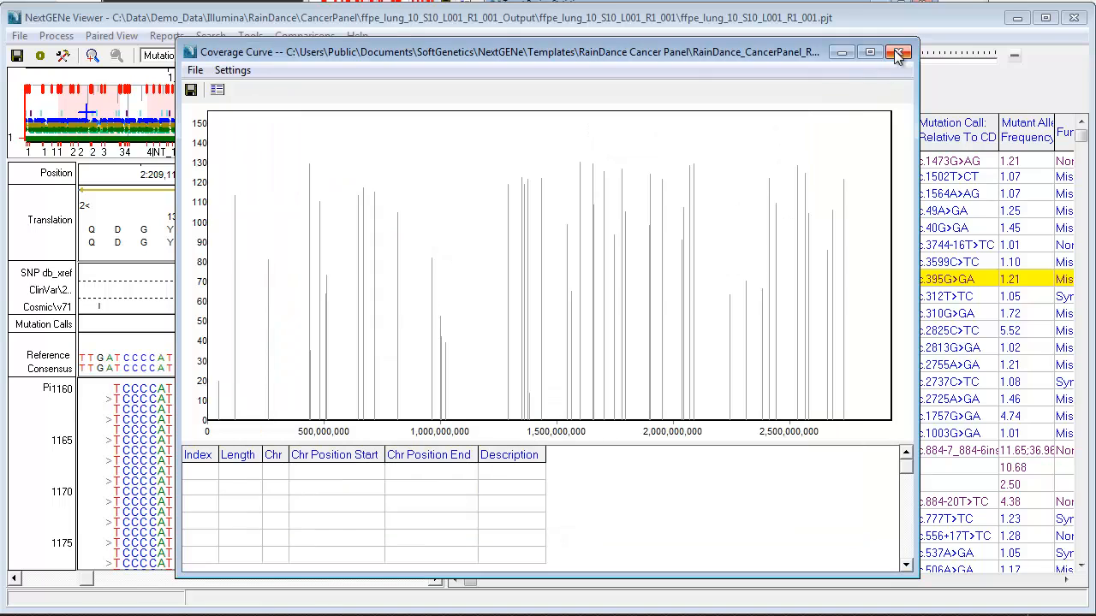
{"action": "left_click", "coordinate": [898, 53]}
Generate the expression report by amplicon after checking its included columns, and widen its columns to read the entries before closing it
{"action": "left_click", "coordinate": [166, 35]}
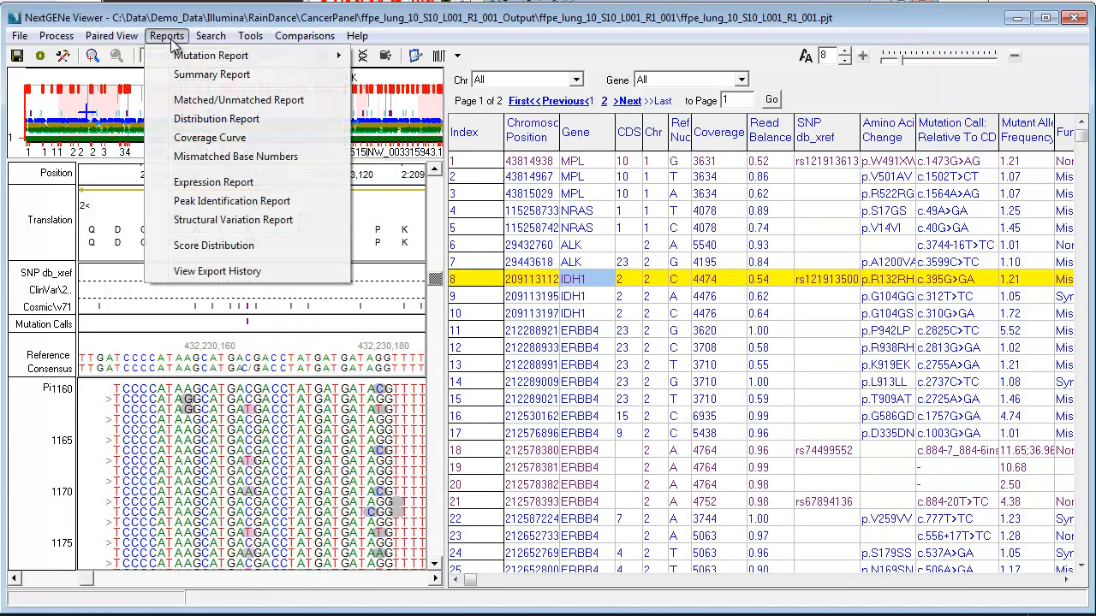
{"action": "left_click", "coordinate": [196, 182]}
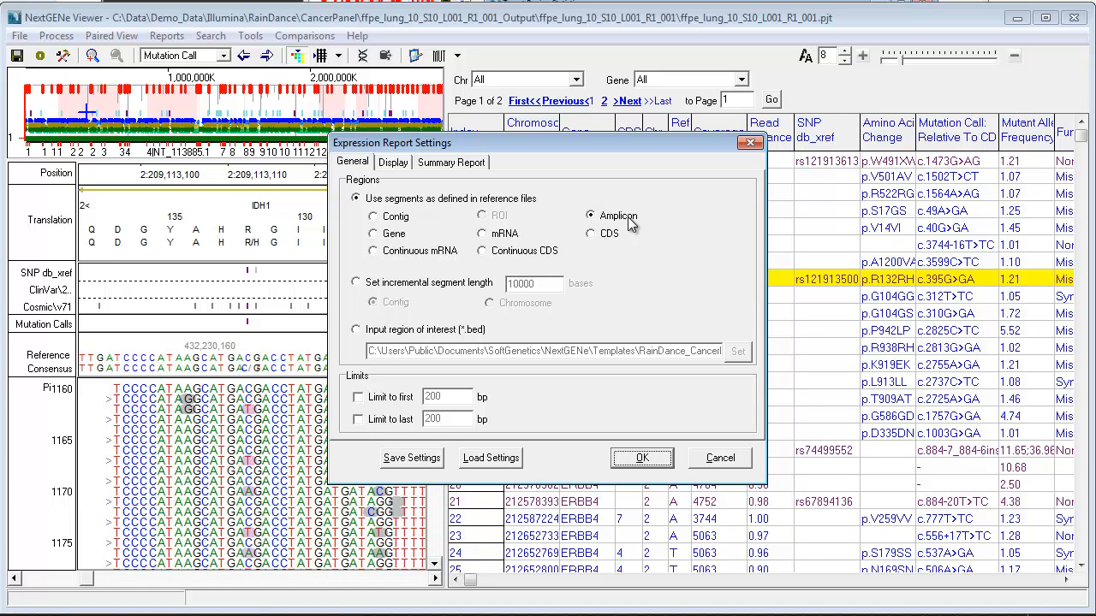
{"action": "left_click", "coordinate": [397, 163]}
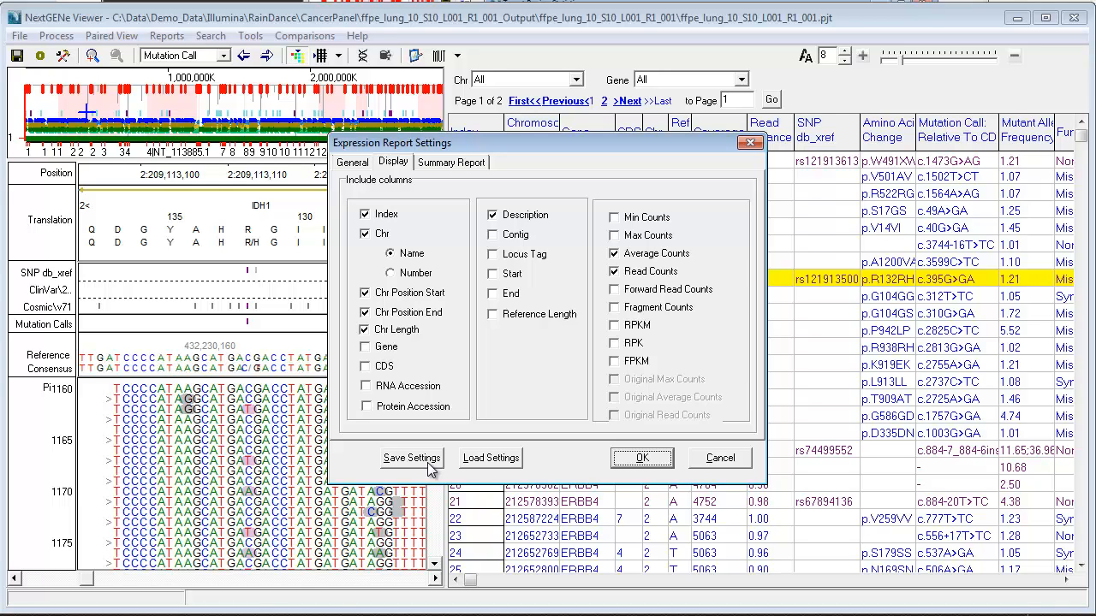
{"action": "left_click", "coordinate": [642, 460]}
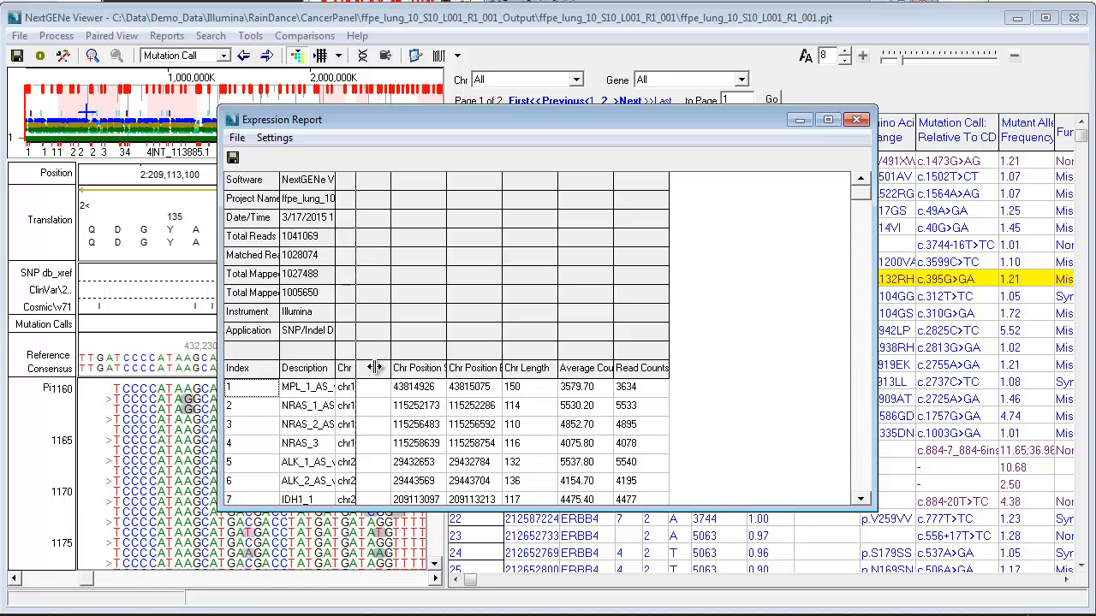
{"action": "left_click_drag", "start_coordinate": [374, 368], "coordinate": [400, 368]}
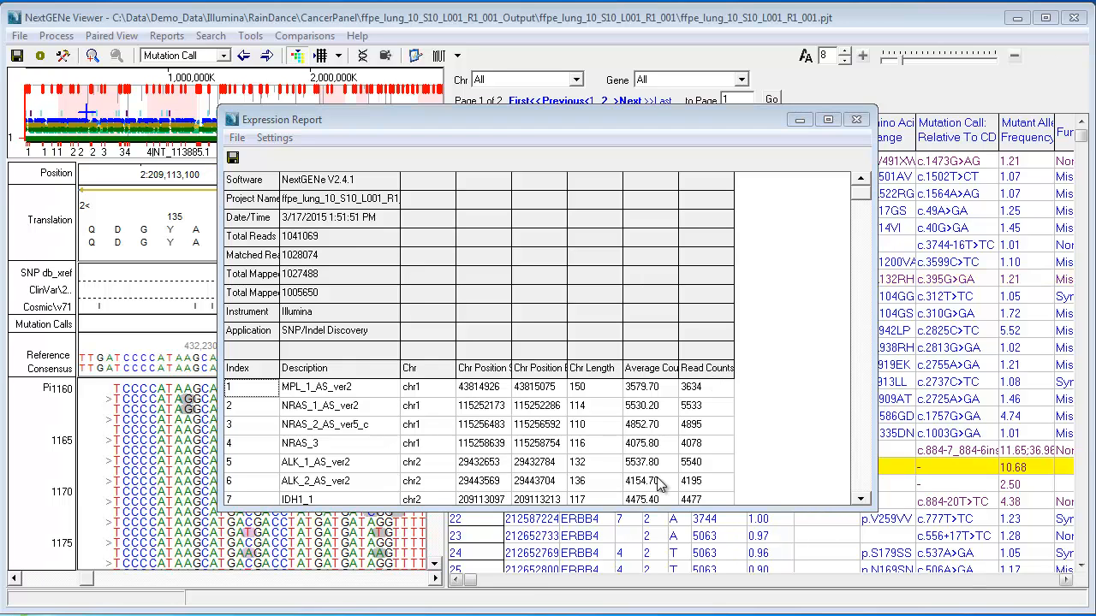
{"action": "left_click", "coordinate": [856, 120]}
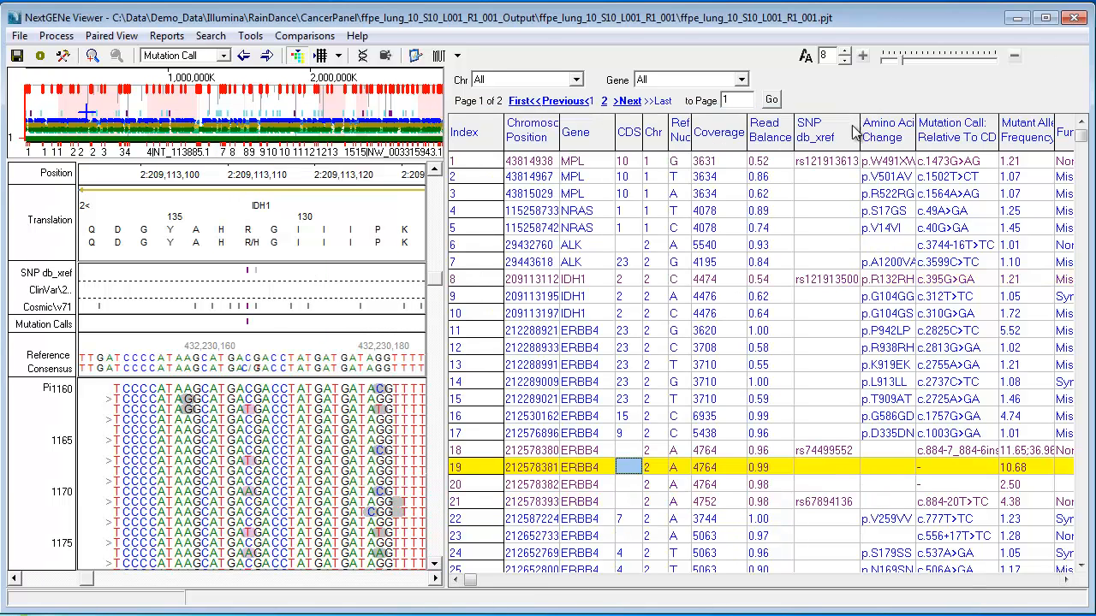
Open the Somatic Mutation Comparison Tool and bring up its project loading options for tumor and matched normal samples
{"action": "left_click", "coordinate": [304, 36]}
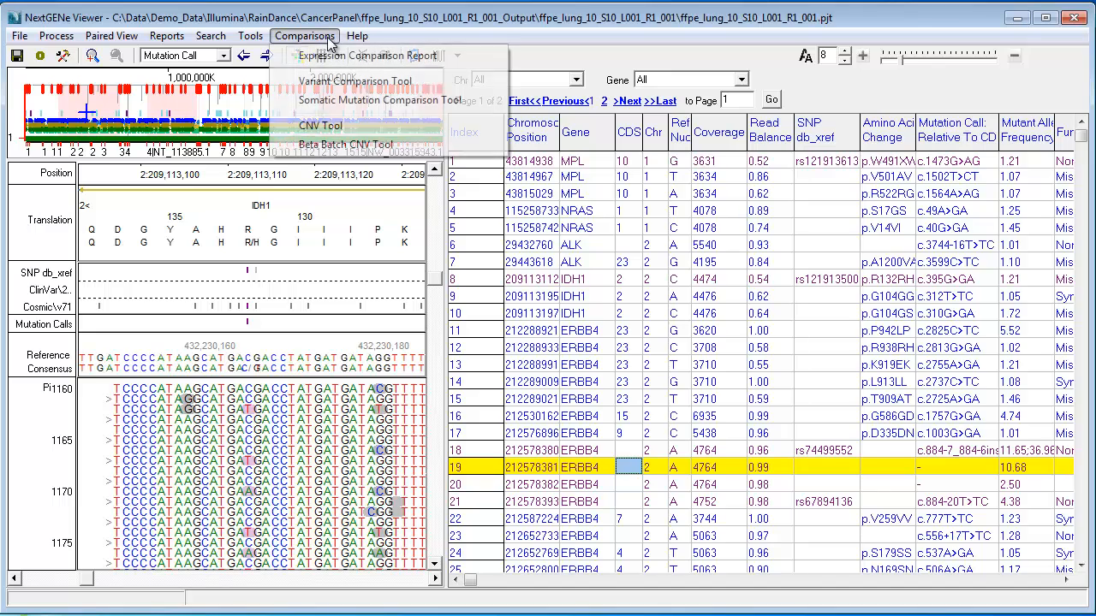
{"action": "left_click", "coordinate": [340, 102]}
{"action": "left_click", "coordinate": [75, 70]}
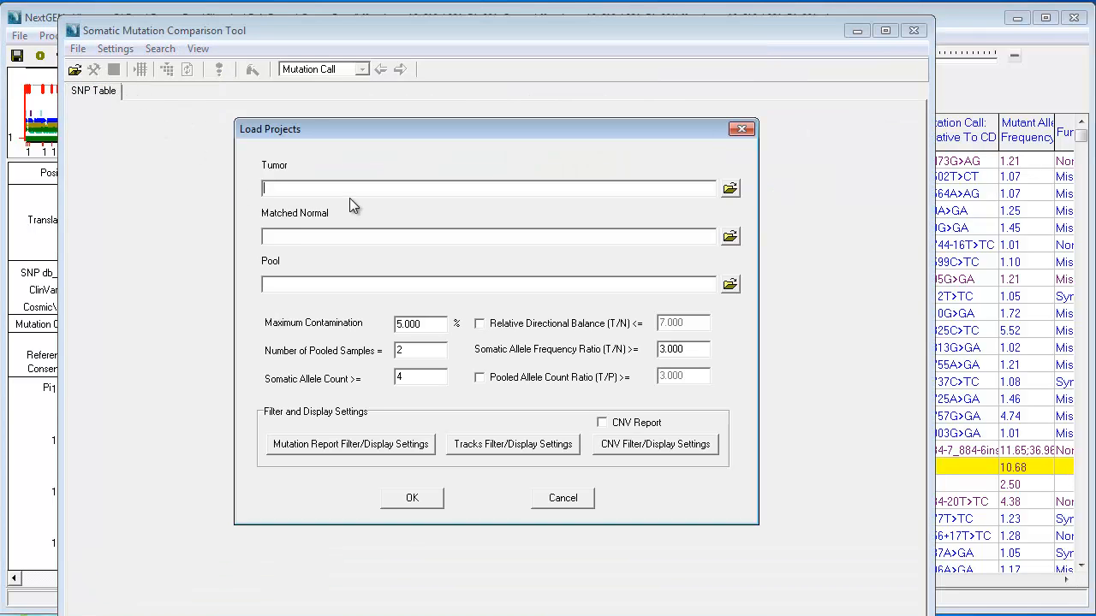
{"action": "left_click", "coordinate": [351, 237]}
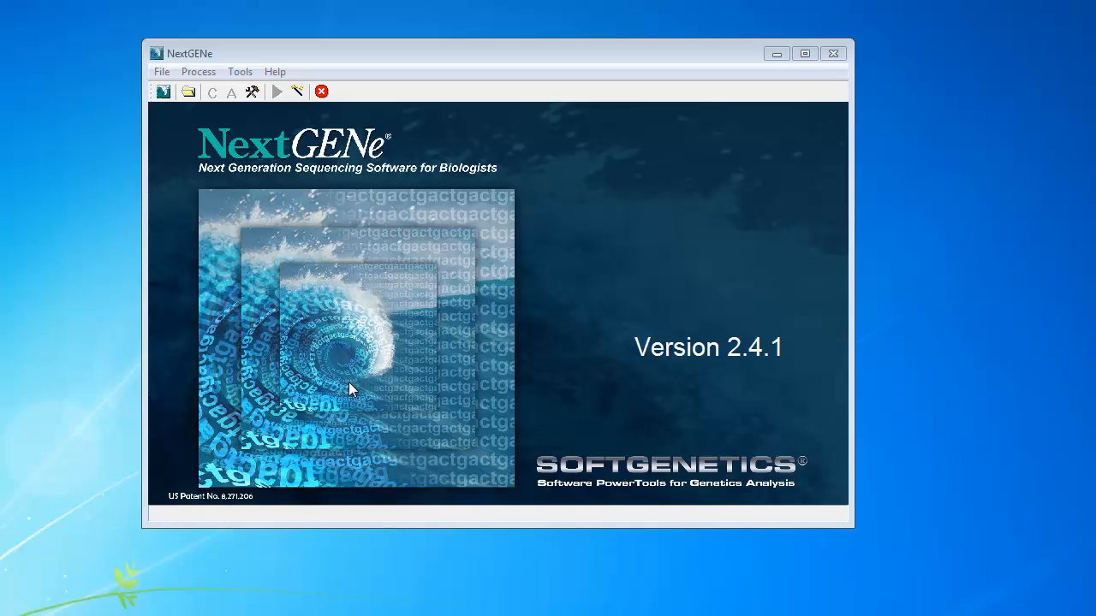
Switch to the main NextGENe window and check the template root directory in the process options
{"action": "left_click", "coordinate": [214, 72]}
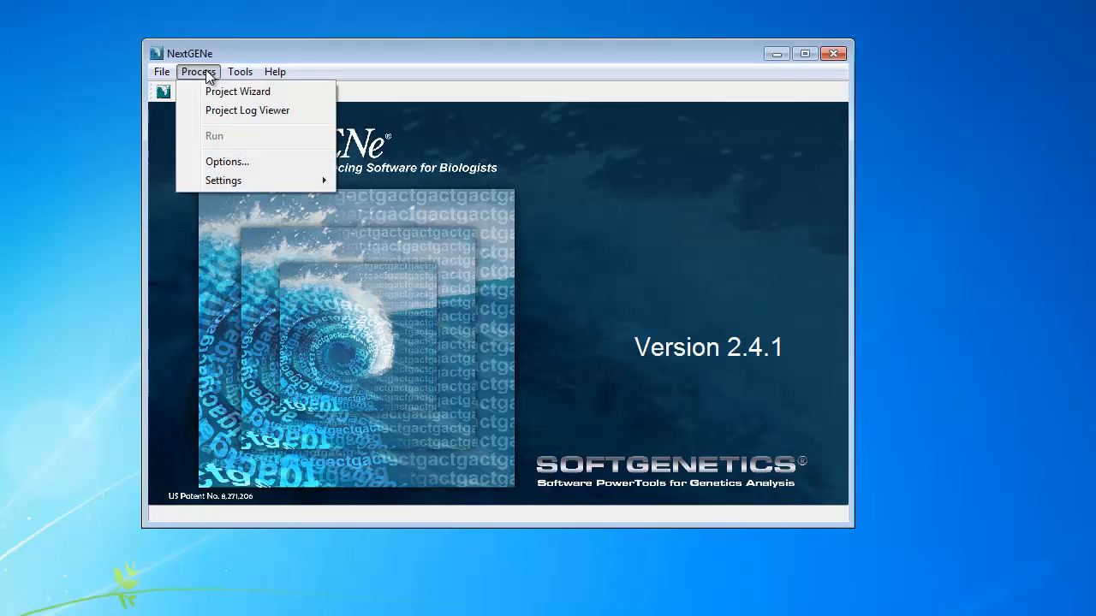
{"action": "left_click", "coordinate": [216, 161]}
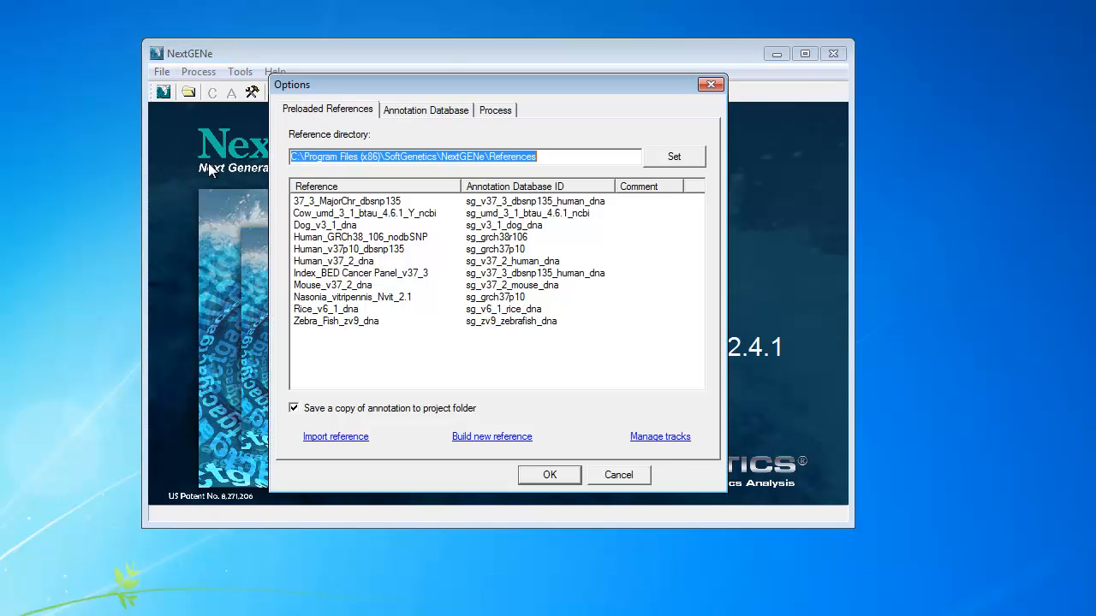
{"action": "left_click", "coordinate": [502, 114]}
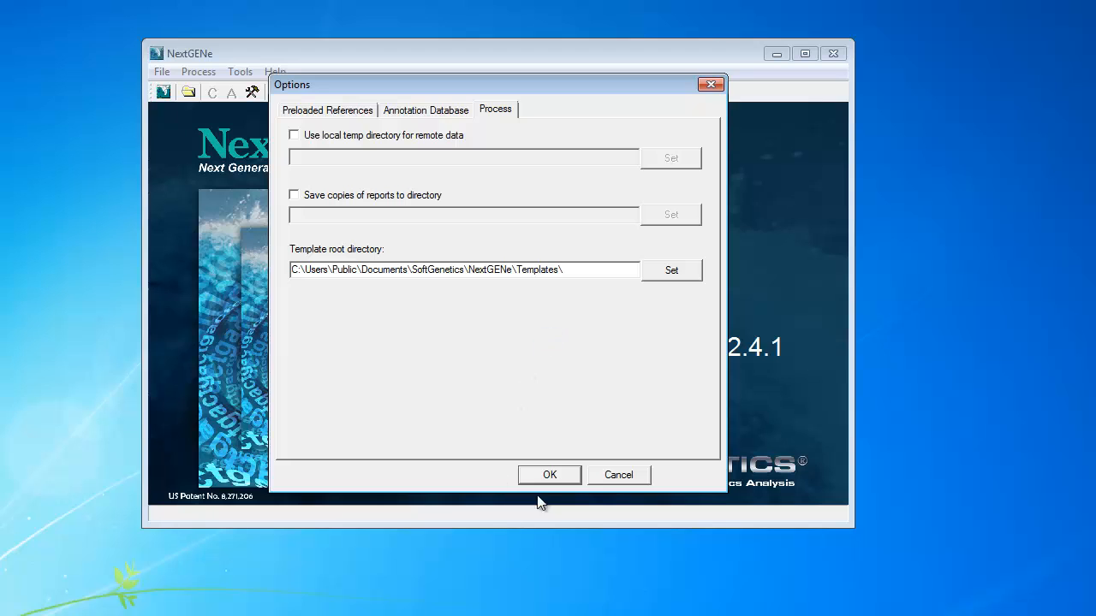
{"action": "left_click", "coordinate": [560, 476]}
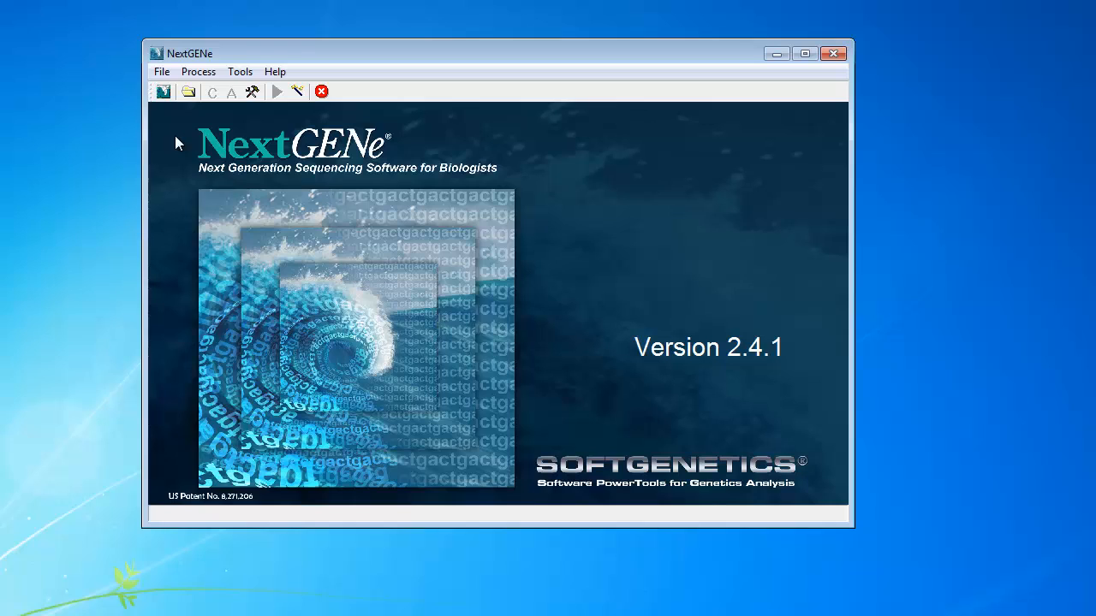
Open the Project Wizard and review its alignment settings, including the mutation filter
{"action": "left_click", "coordinate": [163, 73]}
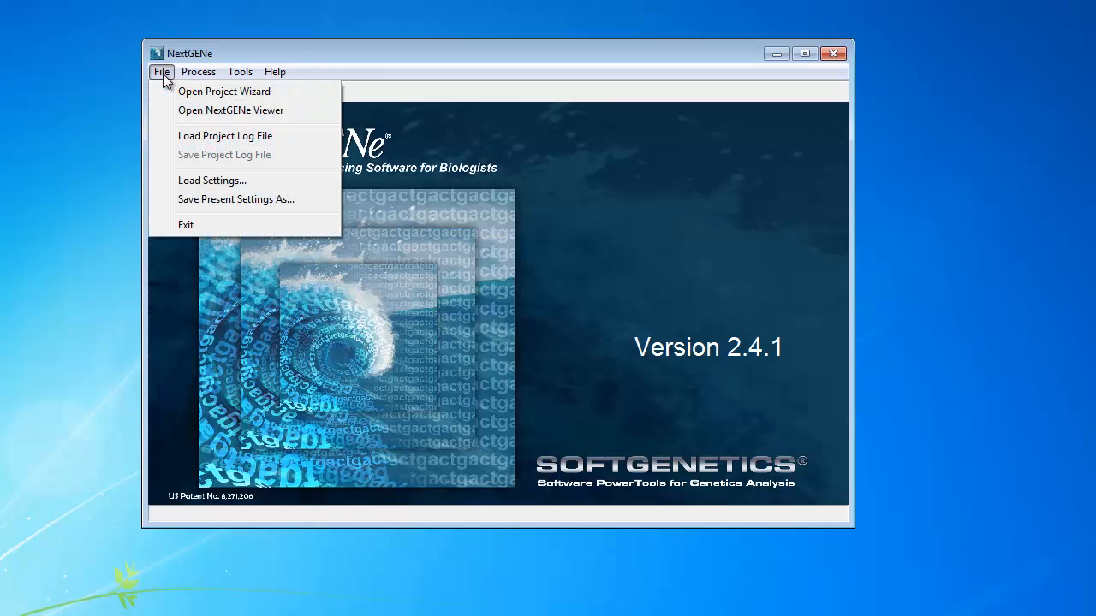
{"action": "left_click", "coordinate": [169, 93]}
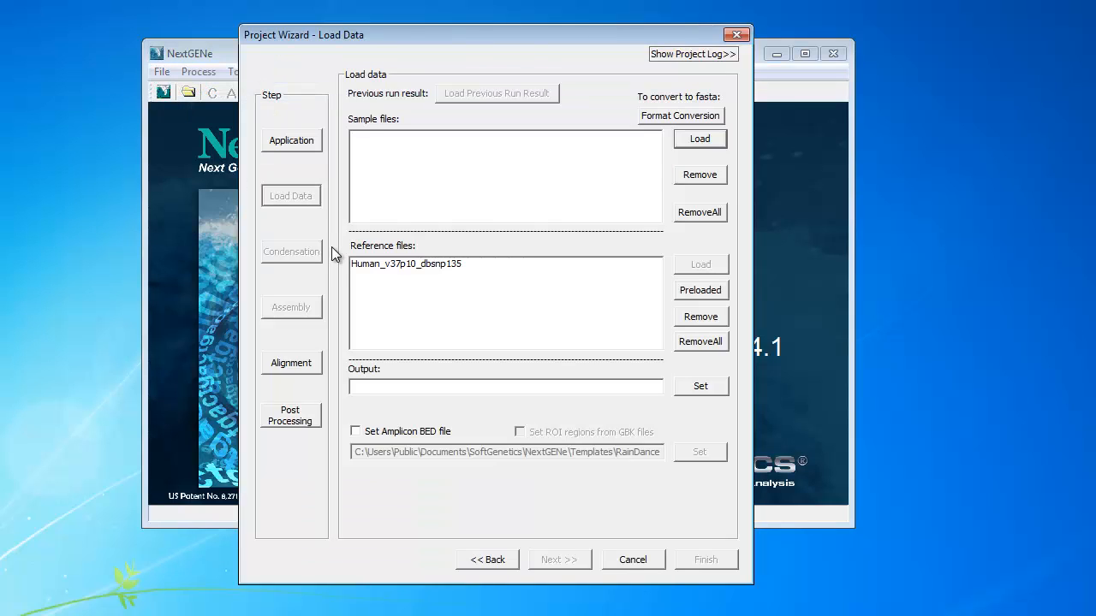
{"action": "left_click", "coordinate": [291, 363]}
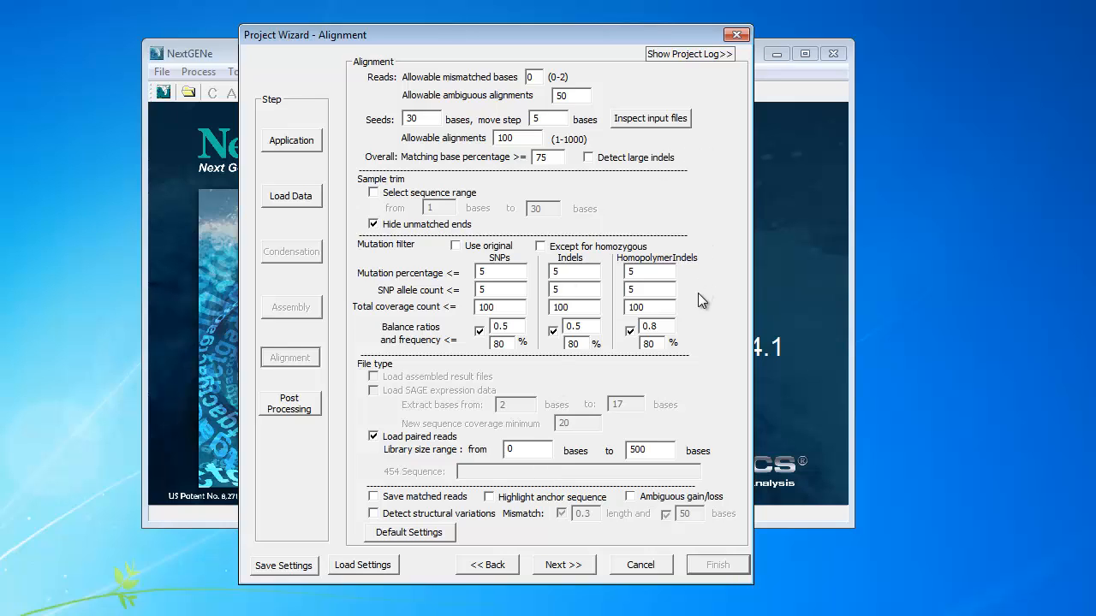
Try enabling Output to Geneticist Assistant in the wizard's post-processing settings and cancel the wizard
{"action": "left_click", "coordinate": [291, 404]}
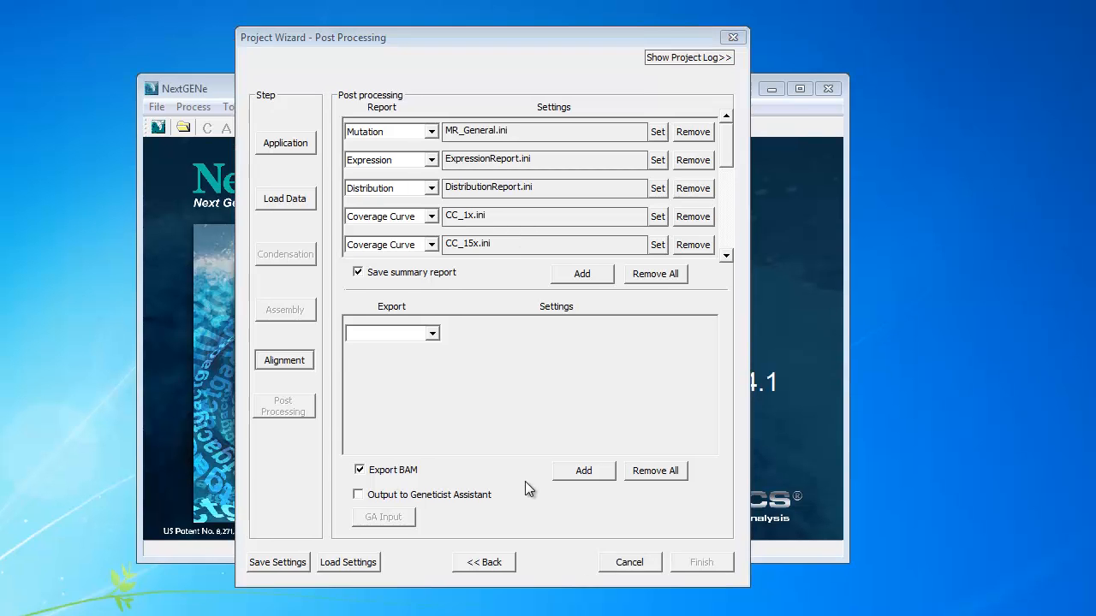
{"action": "left_click", "coordinate": [434, 501]}
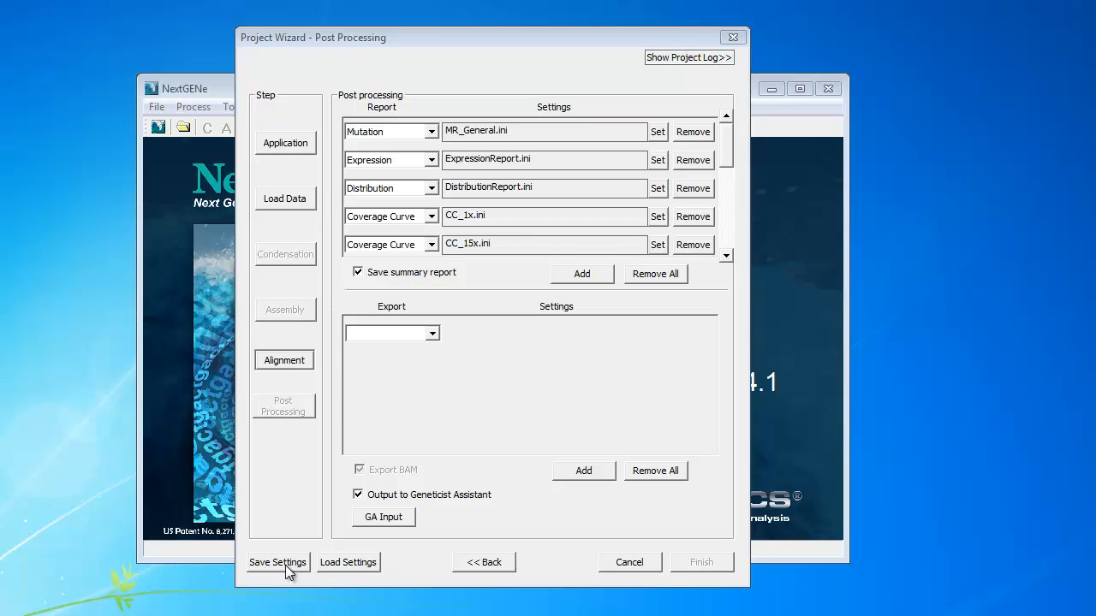
{"action": "left_click", "coordinate": [632, 563]}
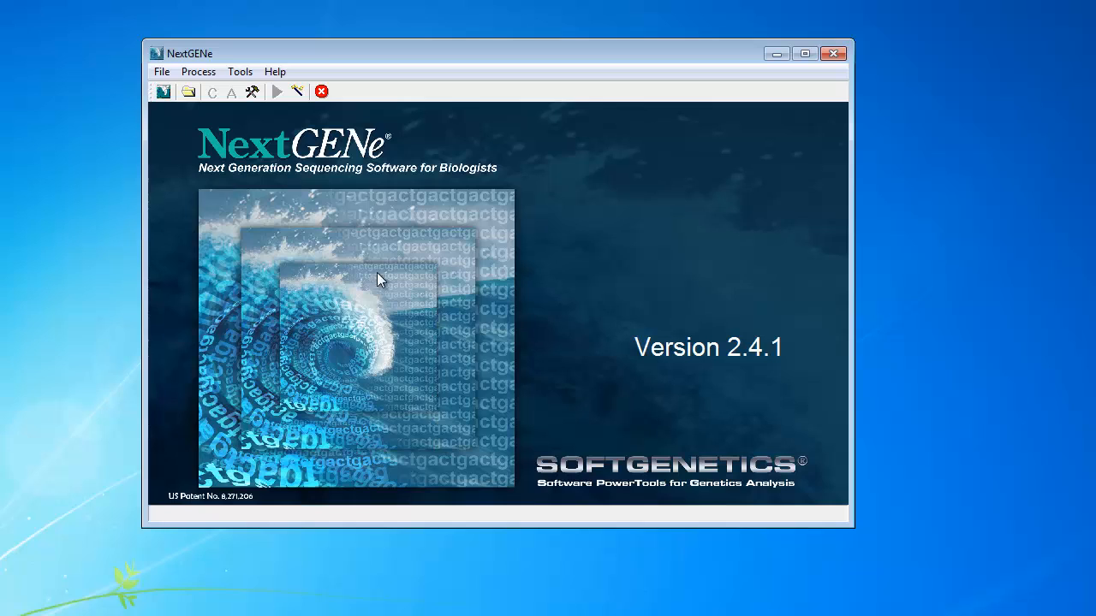
Open the Job File Editor and save the RainDance Cancer Panel template as a new template named Custom
{"action": "left_click", "coordinate": [240, 72]}
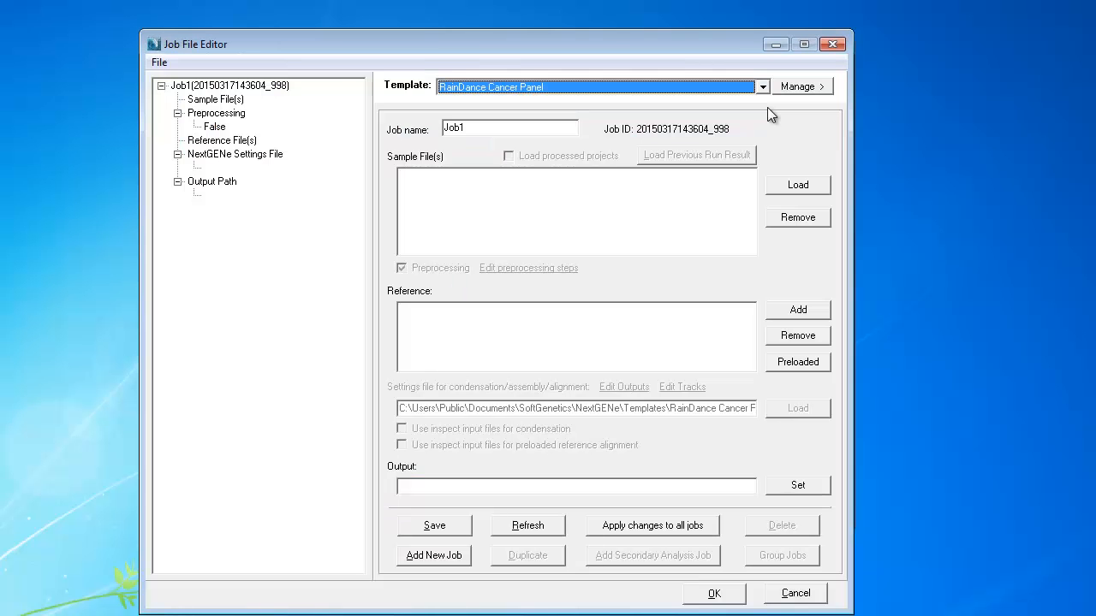
{"action": "left_click", "coordinate": [807, 91]}
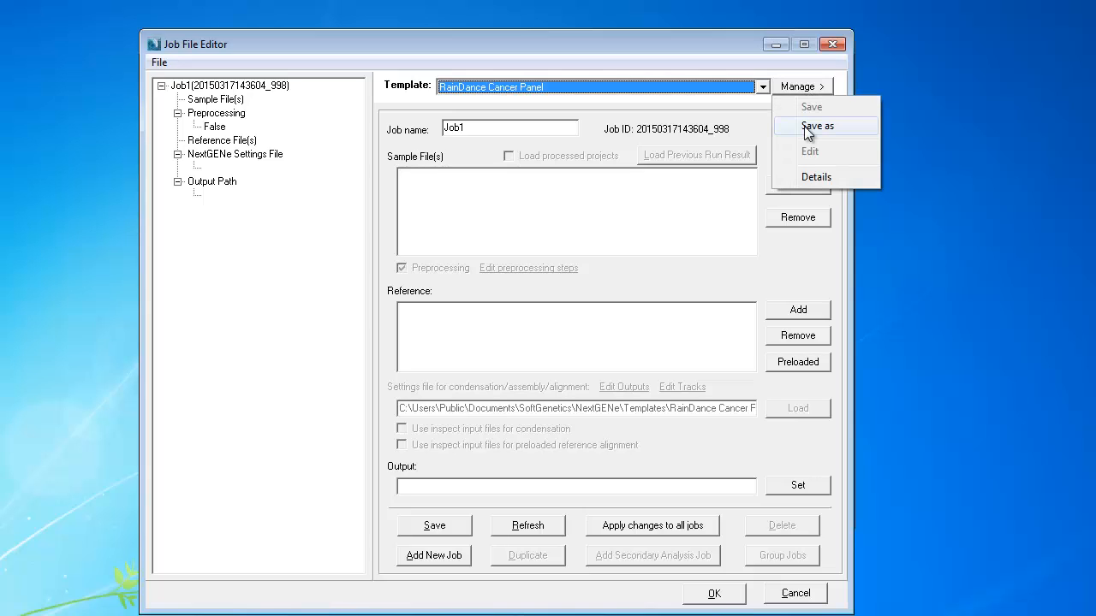
{"action": "left_click", "coordinate": [807, 128]}
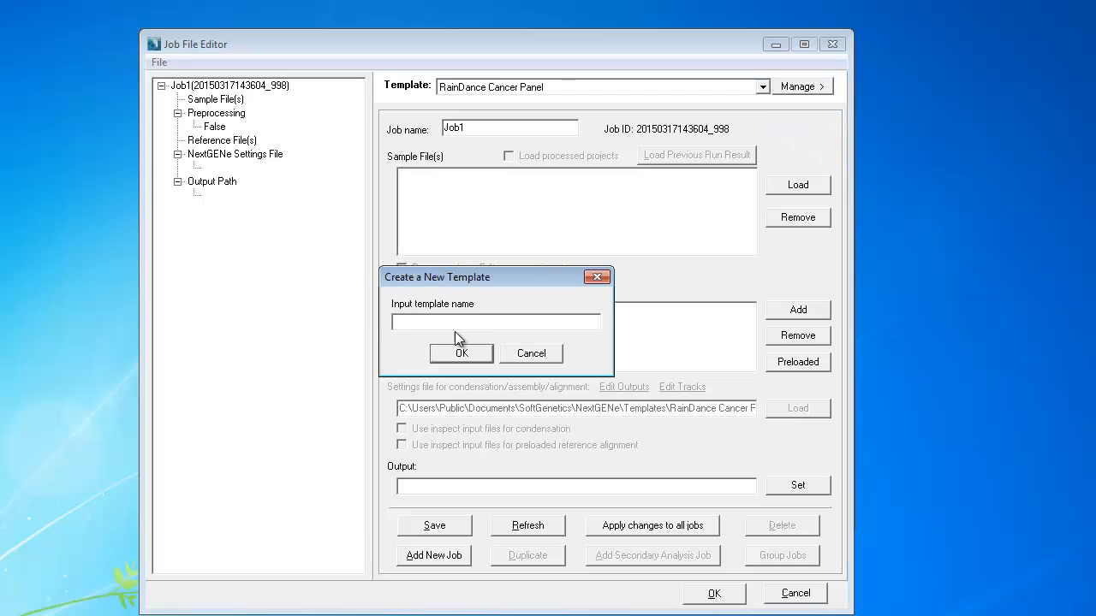
{"action": "type", "text": "Custom"}
{"action": "left_click", "coordinate": [462, 354]}
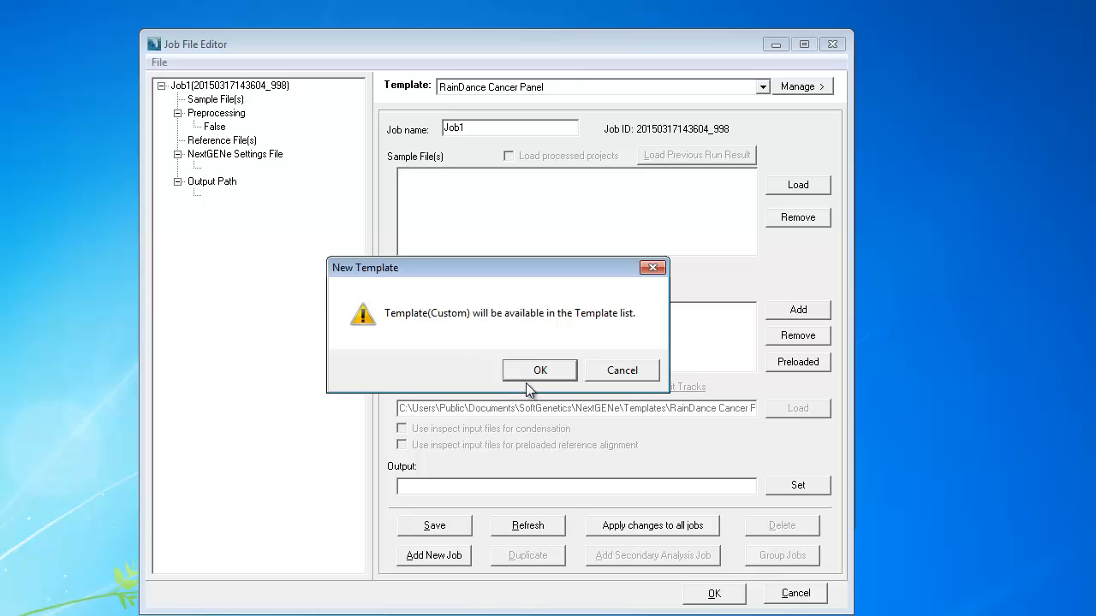
{"action": "left_click", "coordinate": [539, 371]}
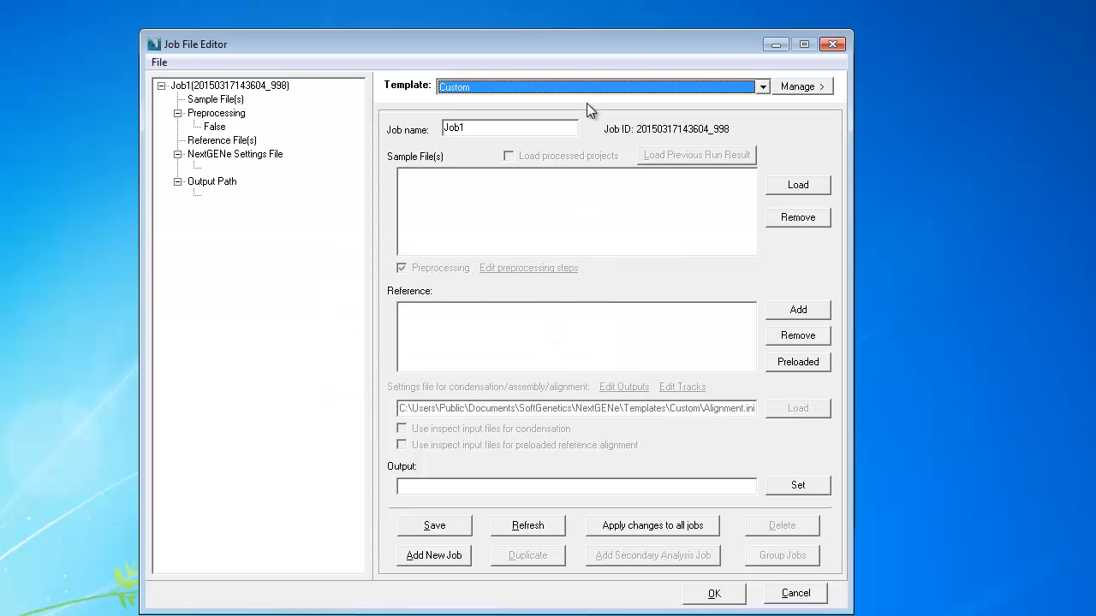
Enable editing of the Custom template and review its preprocessing steps, accepting them as they are
{"action": "left_click", "coordinate": [809, 89]}
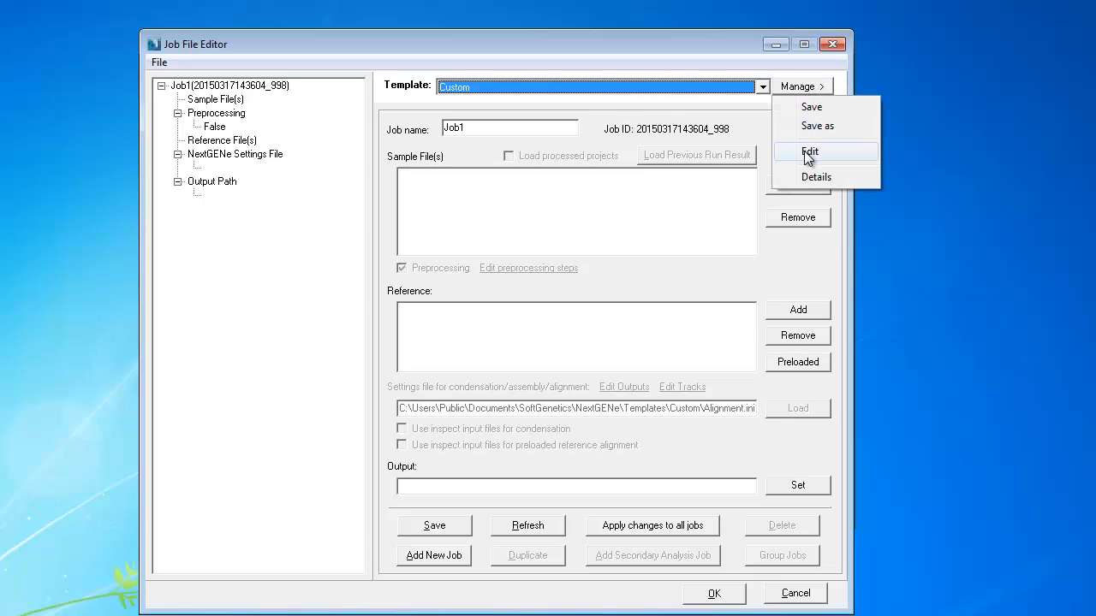
{"action": "left_click", "coordinate": [807, 154]}
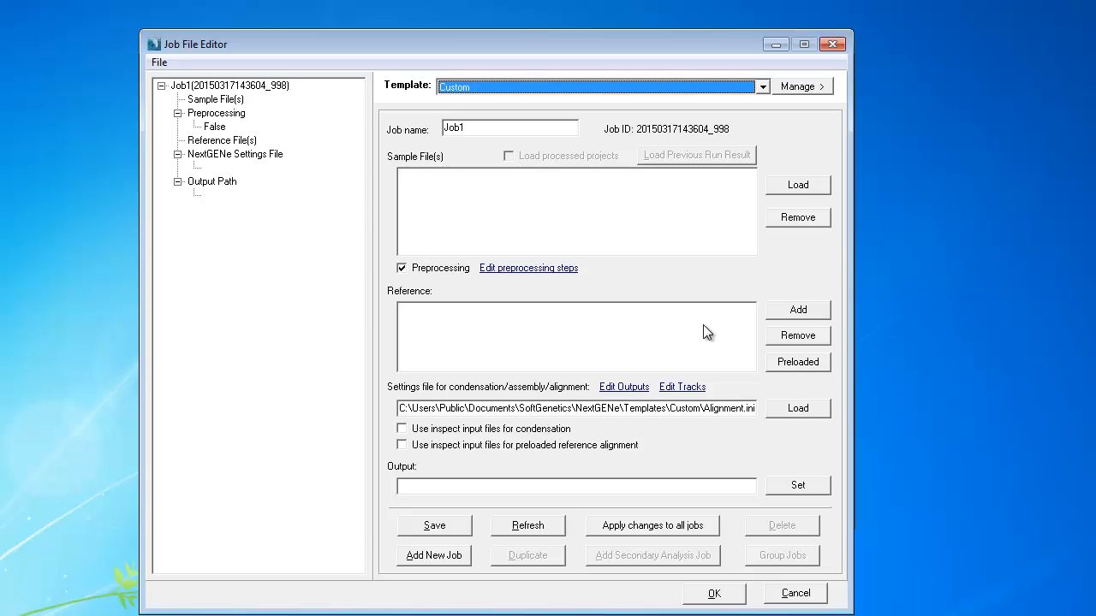
{"action": "left_click", "coordinate": [529, 268]}
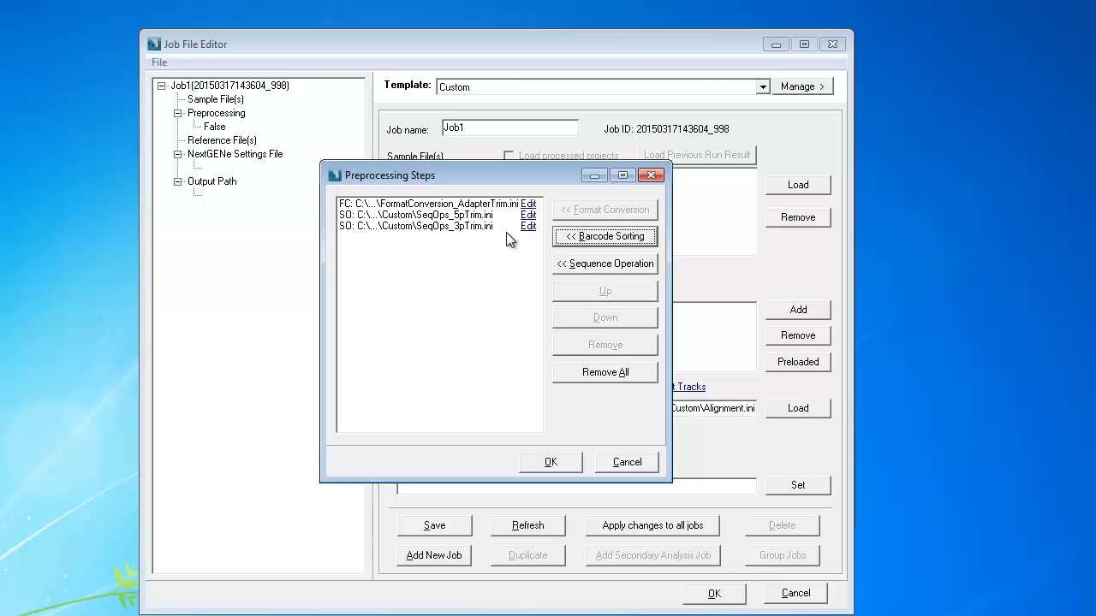
{"action": "left_click", "coordinate": [550, 463]}
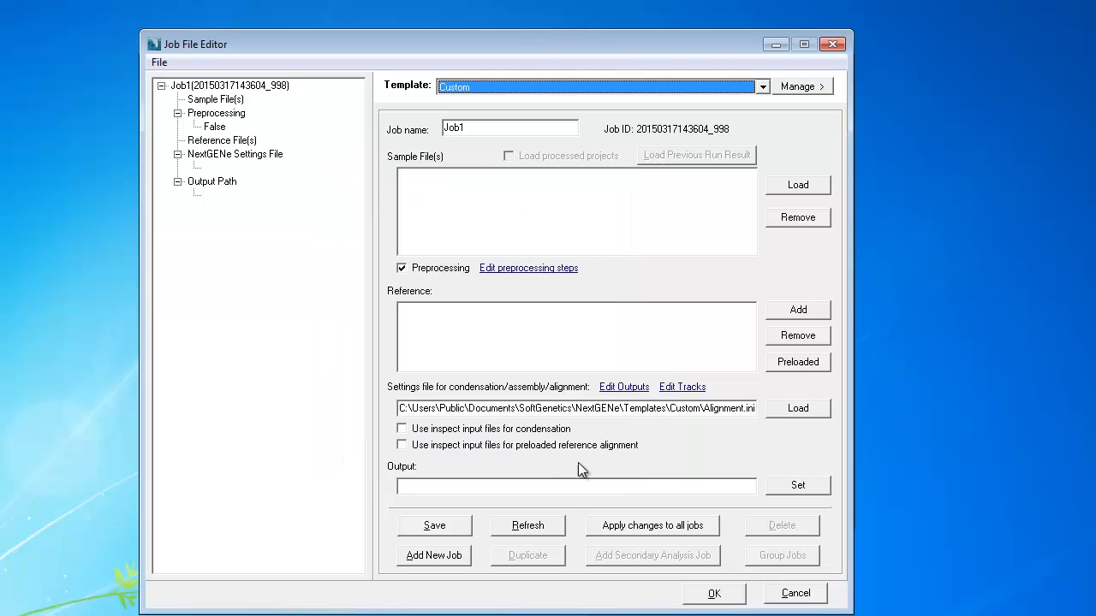
Check the Custom template's settings file and report outputs, accept the outputs, and save the template
{"action": "left_click", "coordinate": [803, 409]}
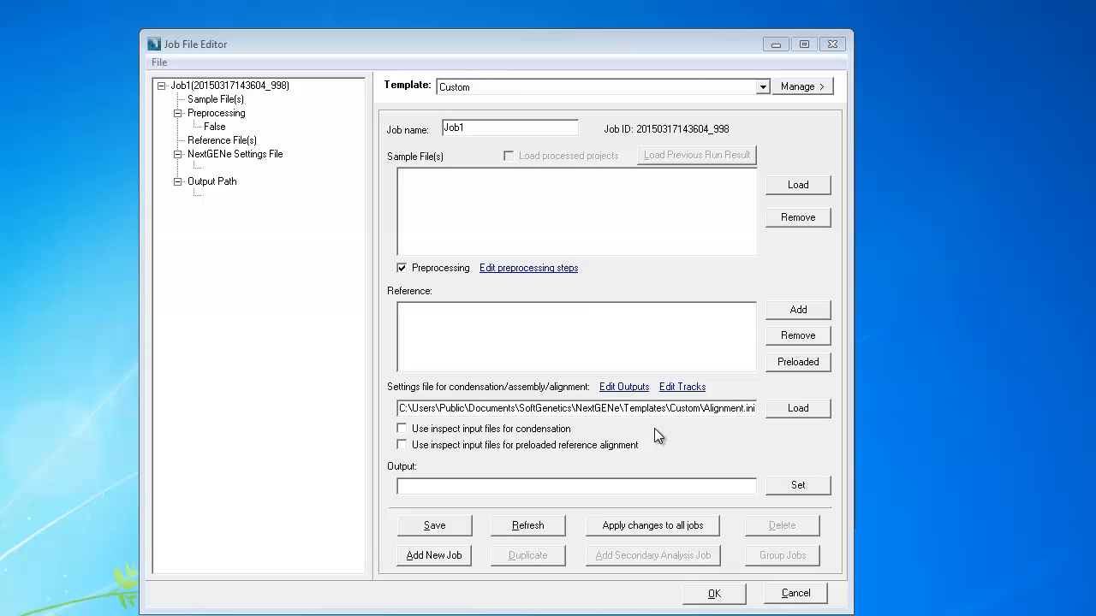
{"action": "left_click", "coordinate": [615, 386]}
{"action": "left_click", "coordinate": [615, 388]}
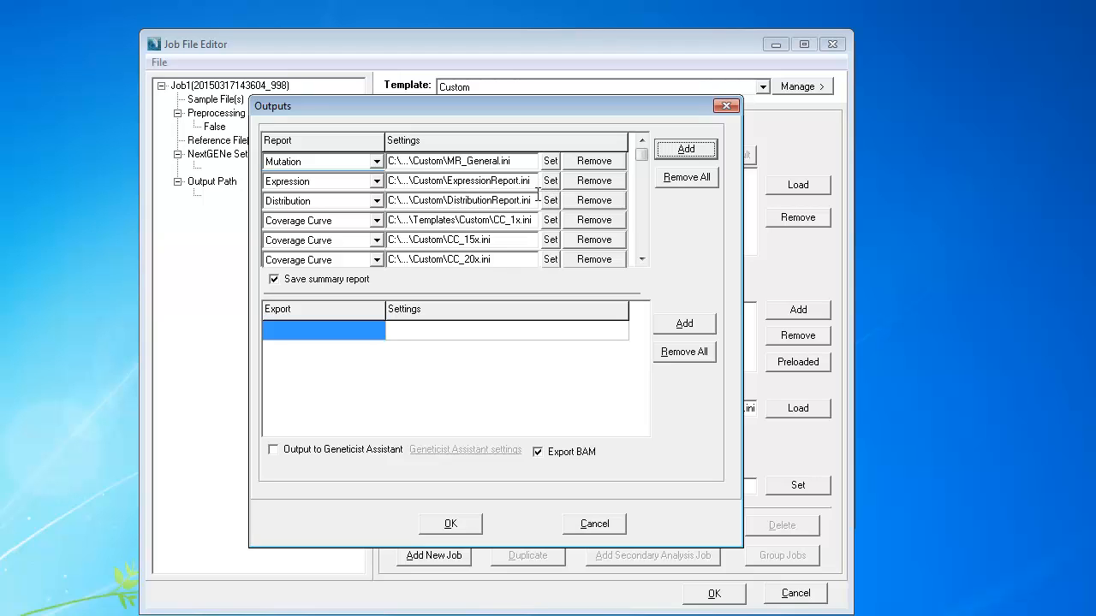
{"action": "left_click", "coordinate": [463, 526]}
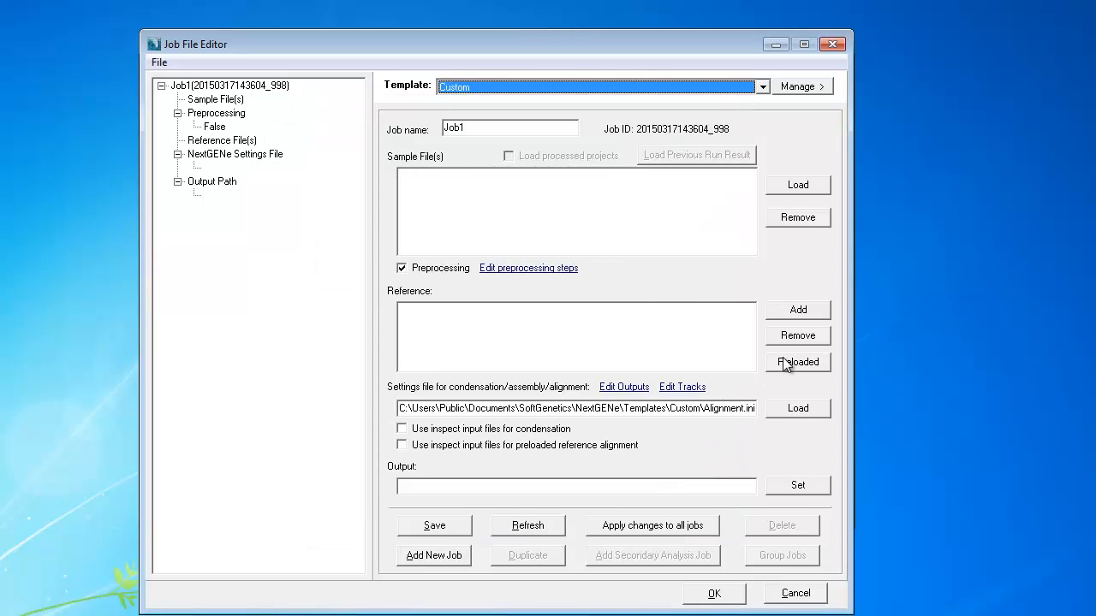
{"action": "left_click", "coordinate": [804, 91]}
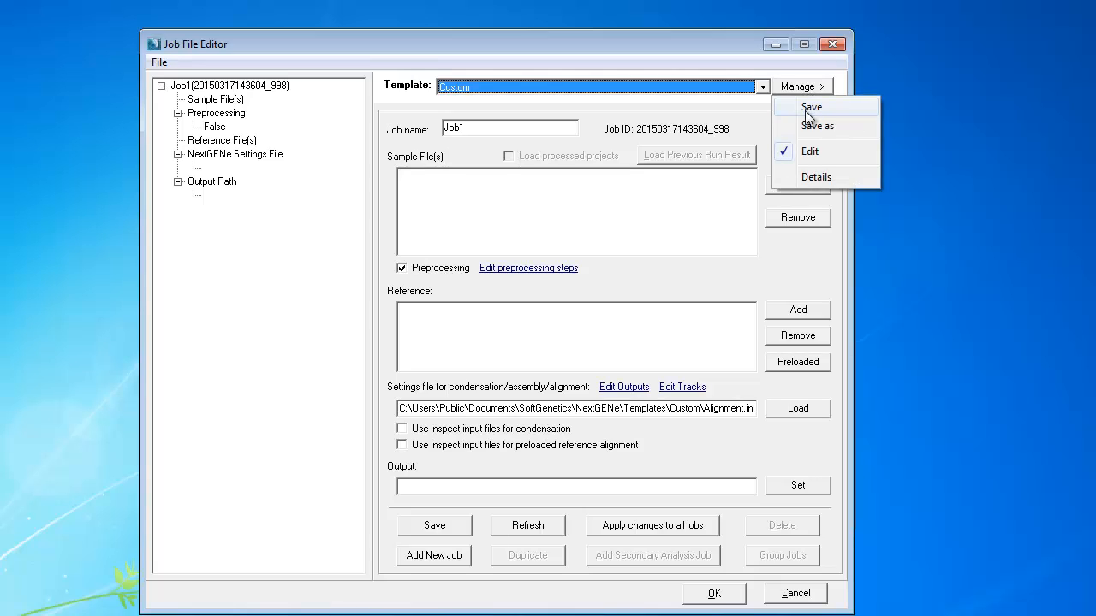
{"action": "left_click", "coordinate": [805, 110]}
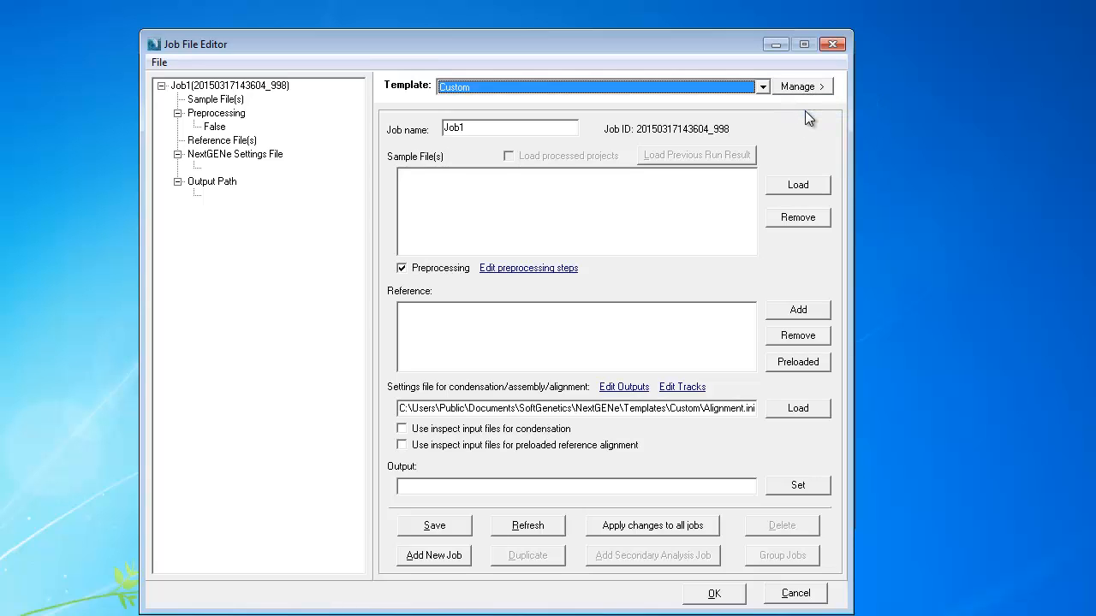